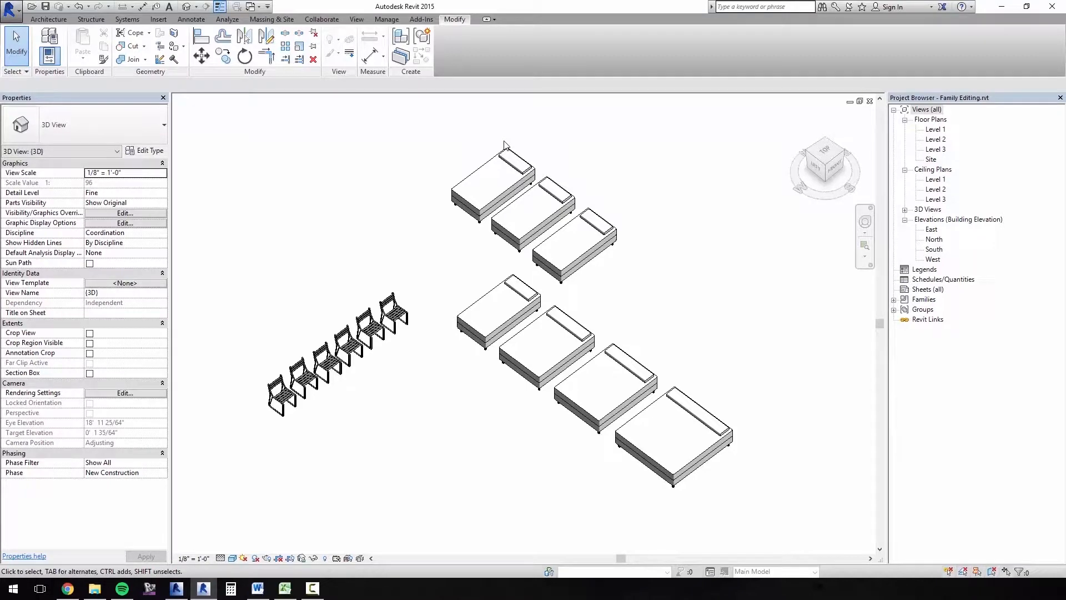
Step: Select the twin bed beside the double bed and examine the family types available for it
{"action": "middle_click_drag", "start_coordinate": [378, 189], "coordinate": [400, 199], "text": "shift"}
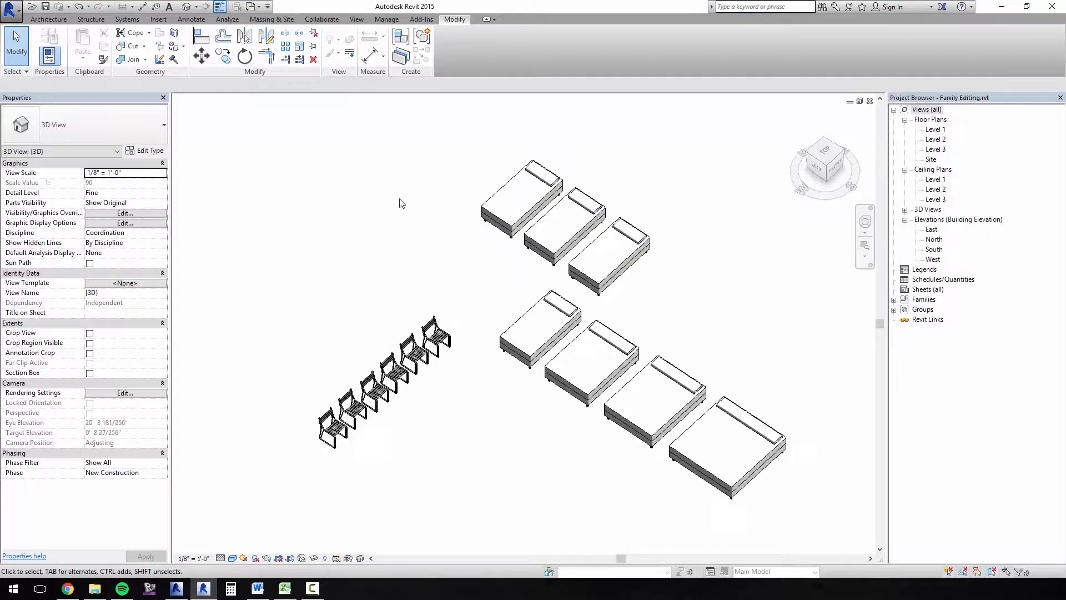
{"action": "left_click", "coordinate": [540, 304]}
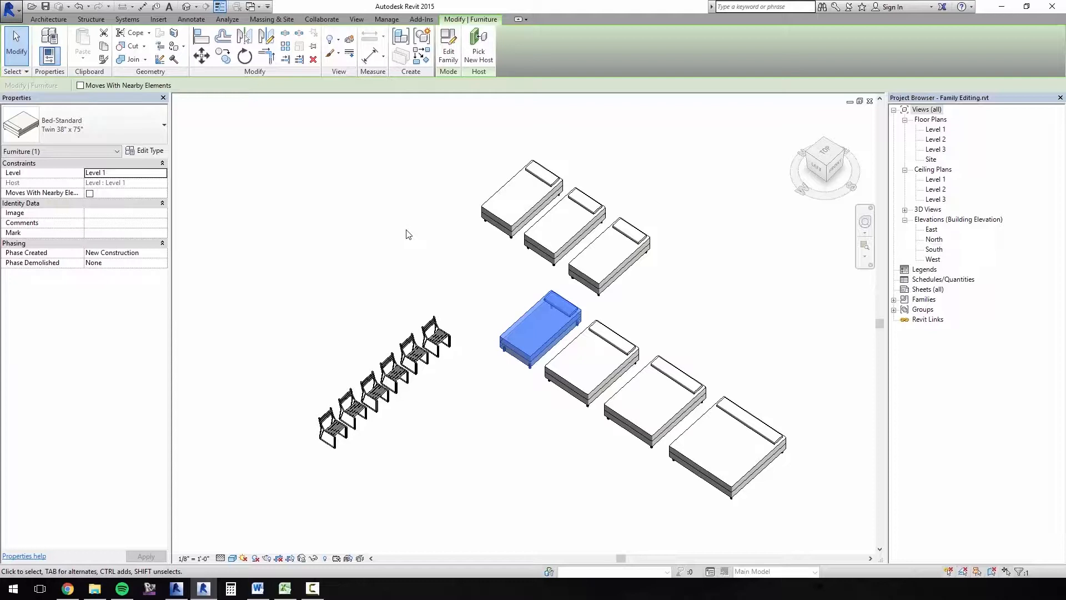
{"action": "left_click", "coordinate": [81, 125]}
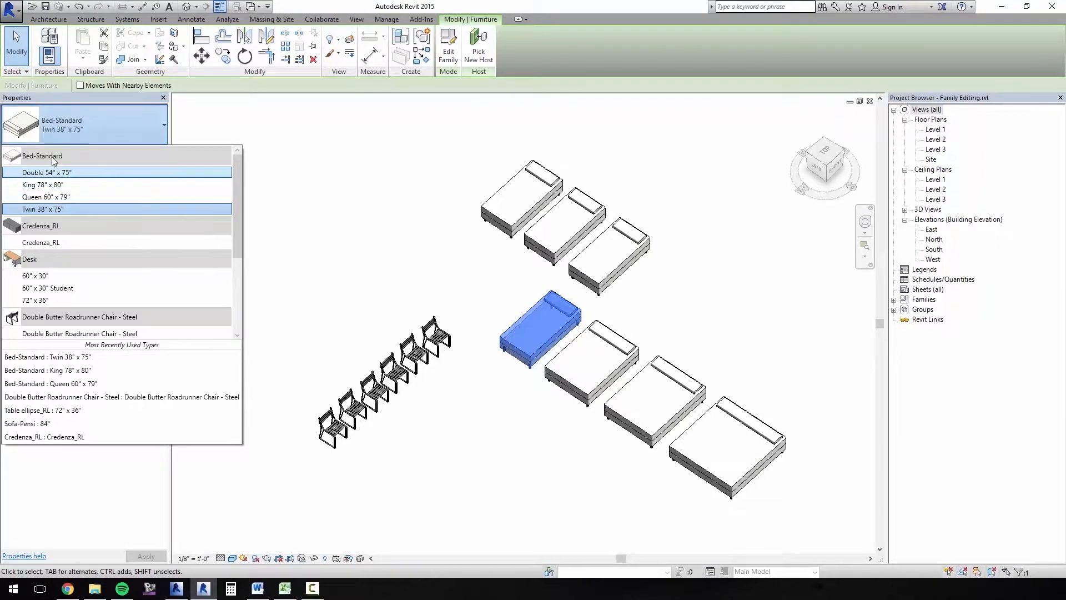
{"action": "mouse_move", "coordinate": [34, 161]}
{"action": "left_click", "coordinate": [118, 129]}
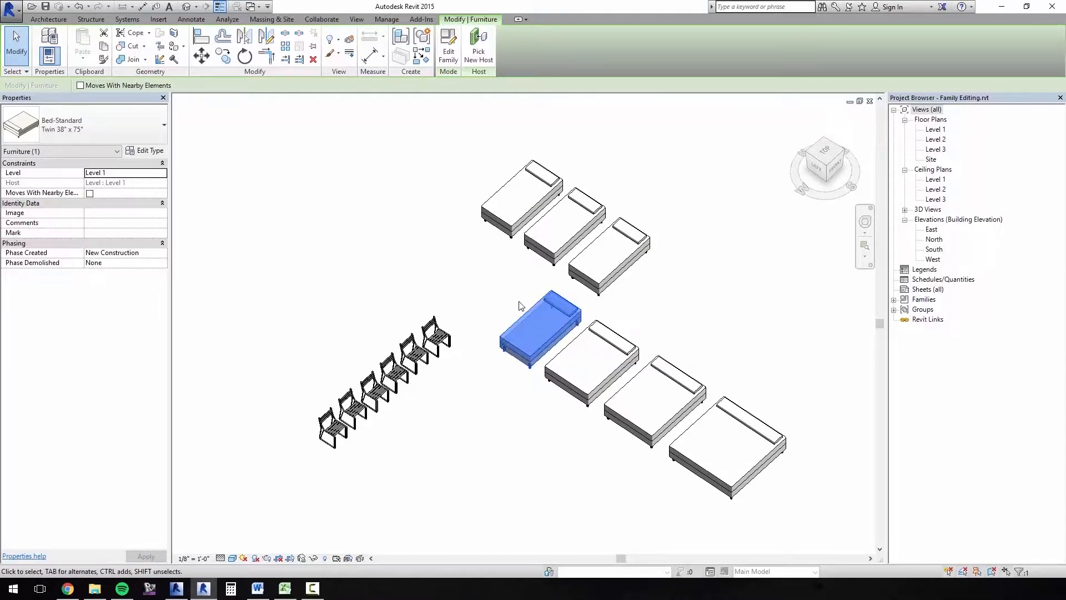
Step: Add the two nearest twin beds in the other row to the selection and set the beds' level to Level 2
{"action": "left_click", "coordinate": [607, 283], "text": "ctrl"}
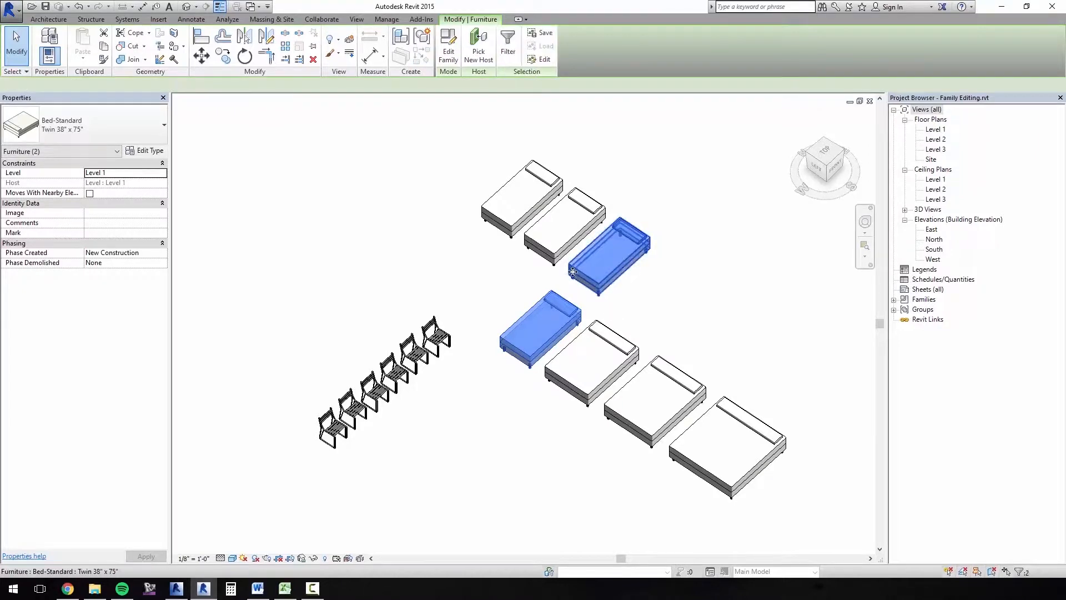
{"action": "left_click", "coordinate": [534, 246], "text": "ctrl"}
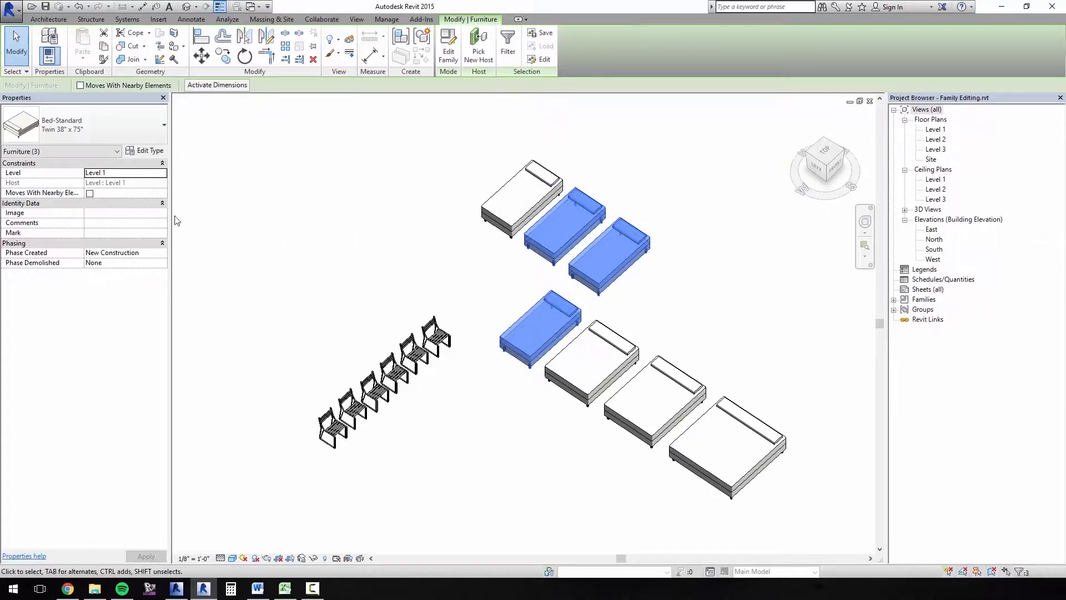
{"action": "left_click", "coordinate": [163, 176]}
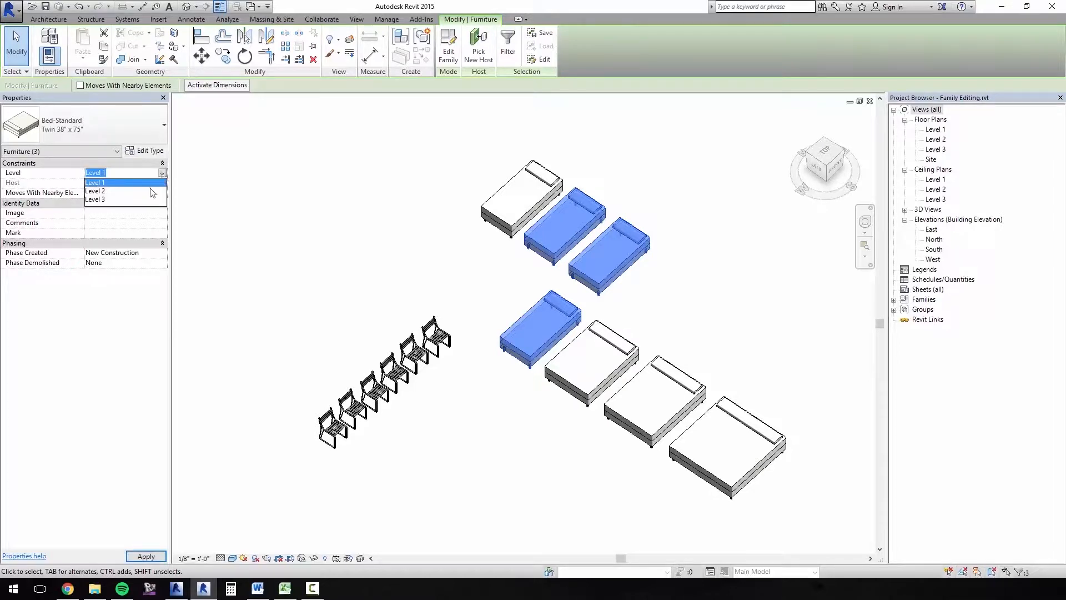
{"action": "left_click", "coordinate": [111, 190]}
{"action": "middle_click_drag", "start_coordinate": [533, 167], "coordinate": [511, 142], "text": "shift"}
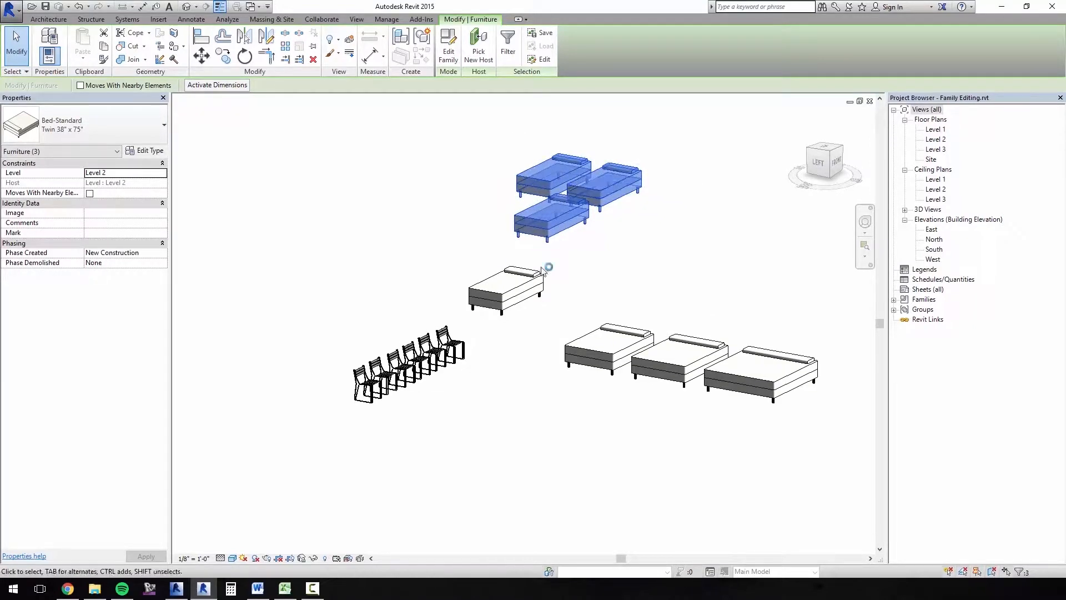
Step: Compare the remaining twin bed's level, and set the three raised twin beds back to Level 1
{"action": "left_click", "coordinate": [528, 293]}
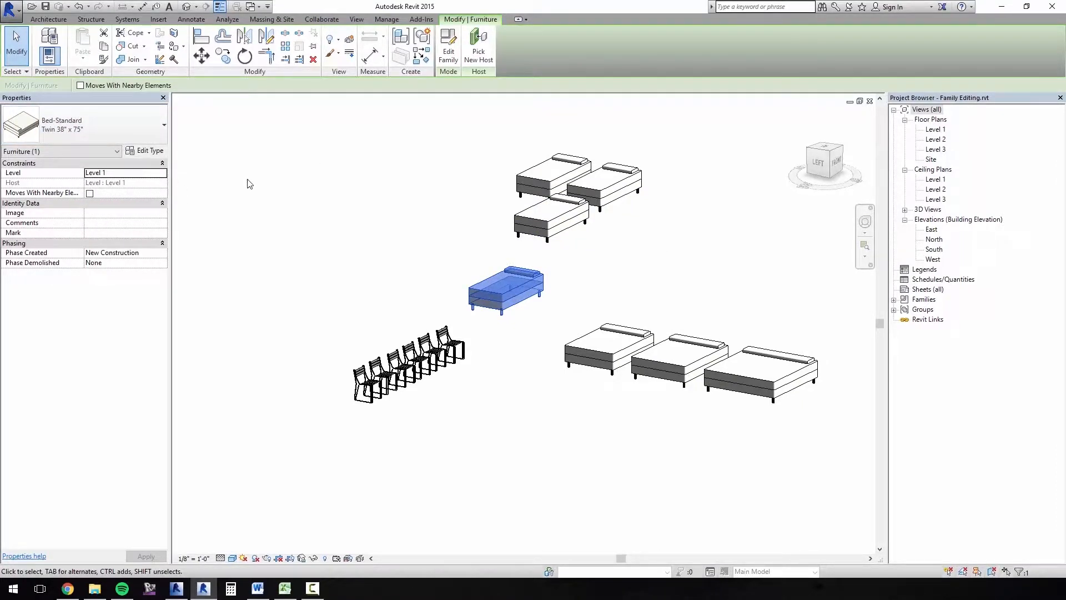
{"action": "left_click_drag", "start_coordinate": [468, 119], "coordinate": [700, 256]}
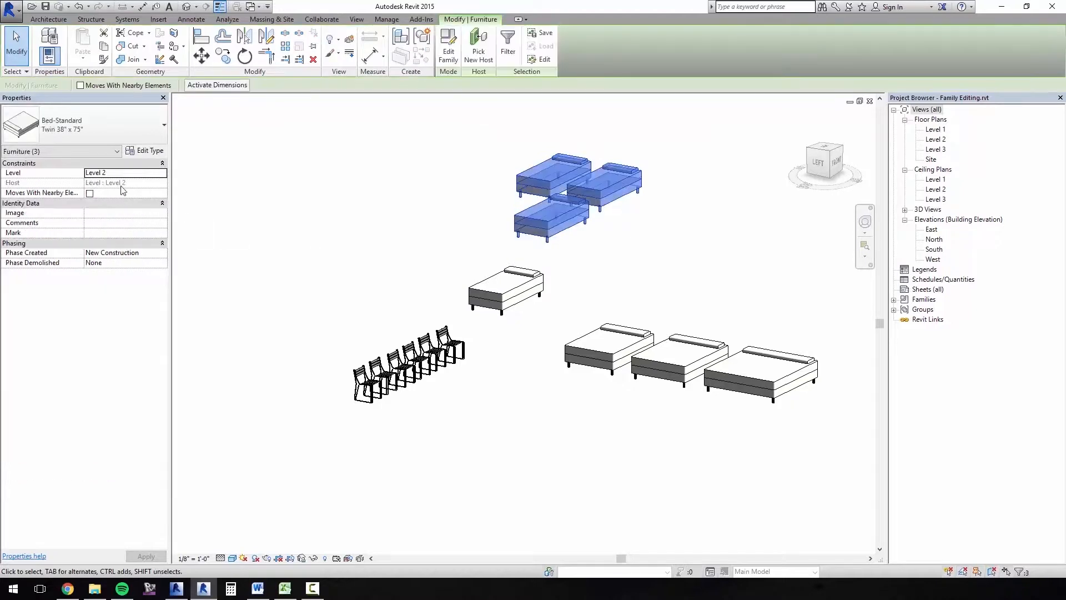
{"action": "left_click", "coordinate": [161, 172]}
{"action": "left_click", "coordinate": [111, 183]}
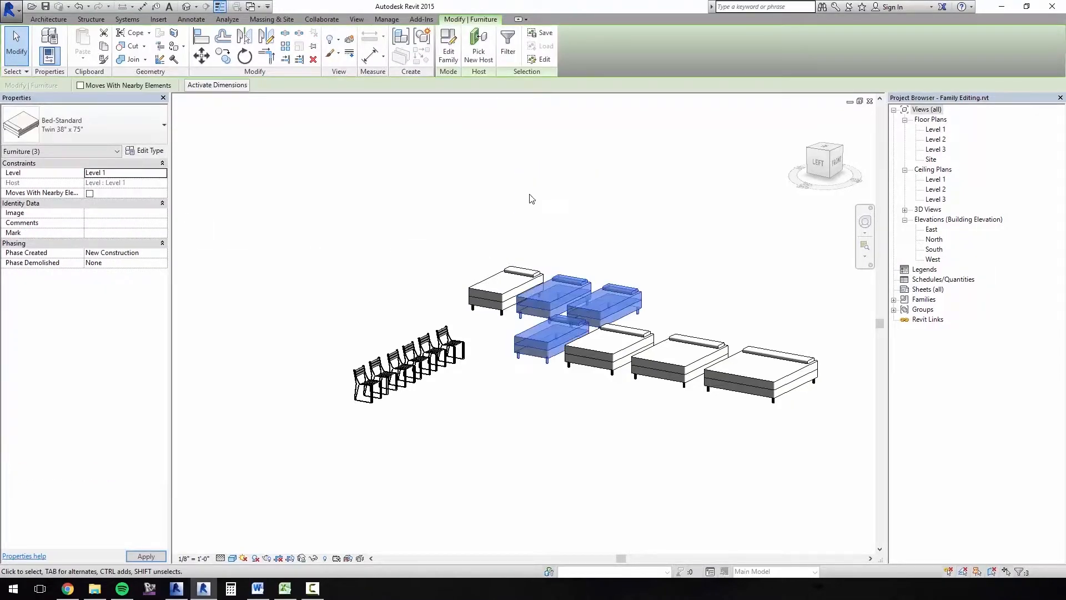
{"action": "middle_click_drag", "start_coordinate": [599, 229], "coordinate": [519, 275], "text": "shift"}
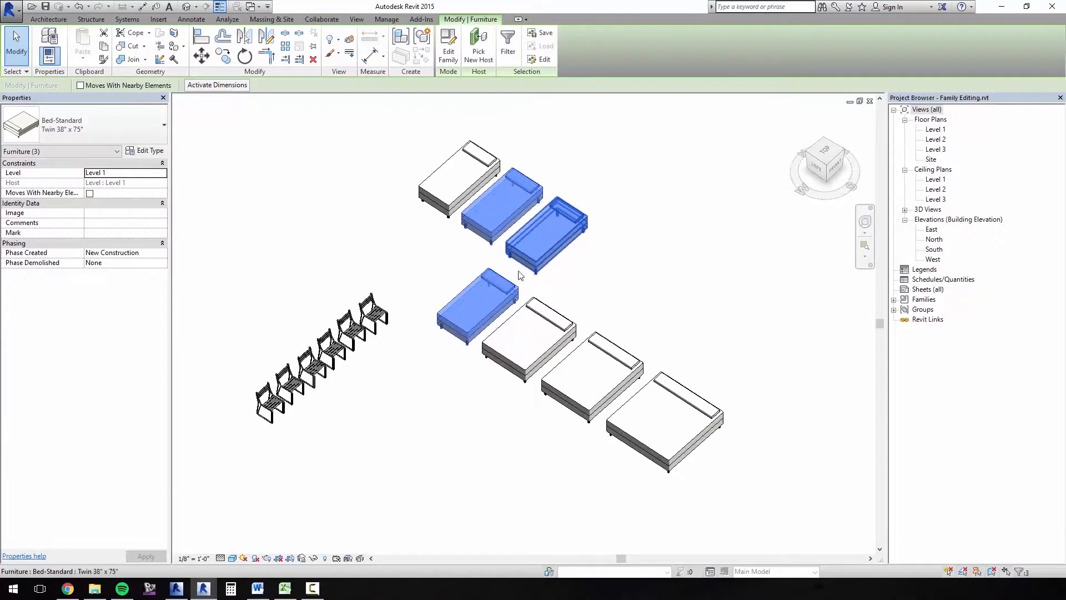
Step: Open the type properties of the twin bed beside the double bed and collapse the identity data parameters
{"action": "left_click", "coordinate": [474, 261]}
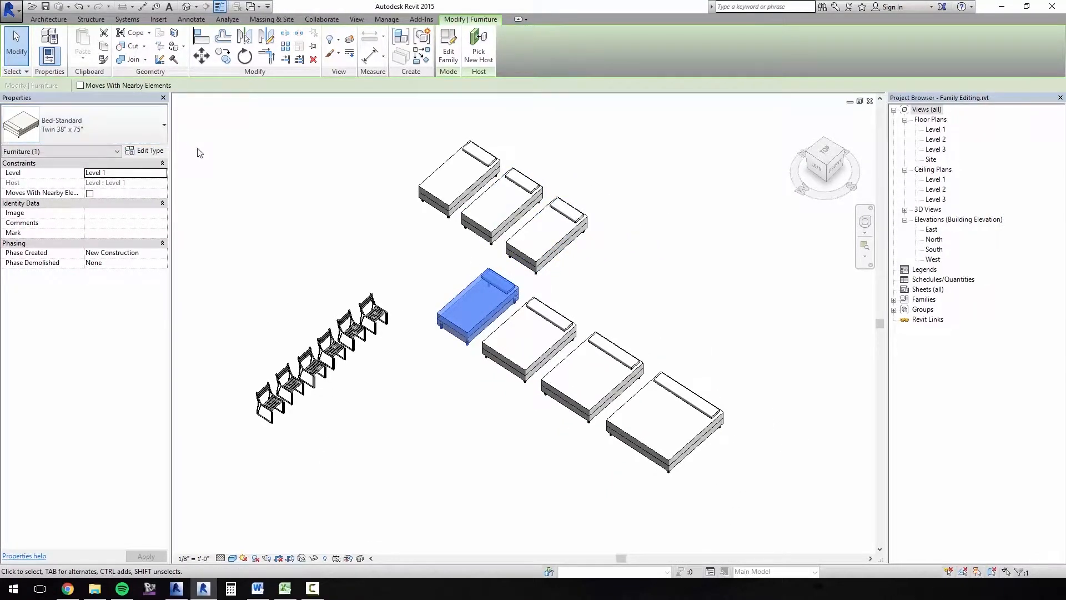
{"action": "left_click", "coordinate": [144, 152]}
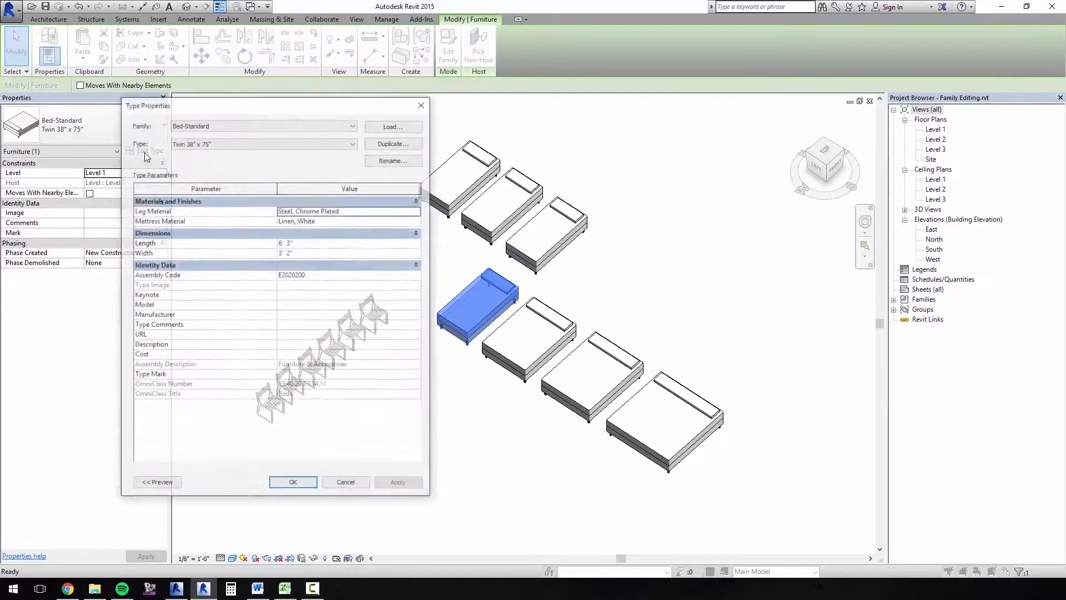
{"action": "left_click_drag", "start_coordinate": [325, 111], "coordinate": [285, 104]}
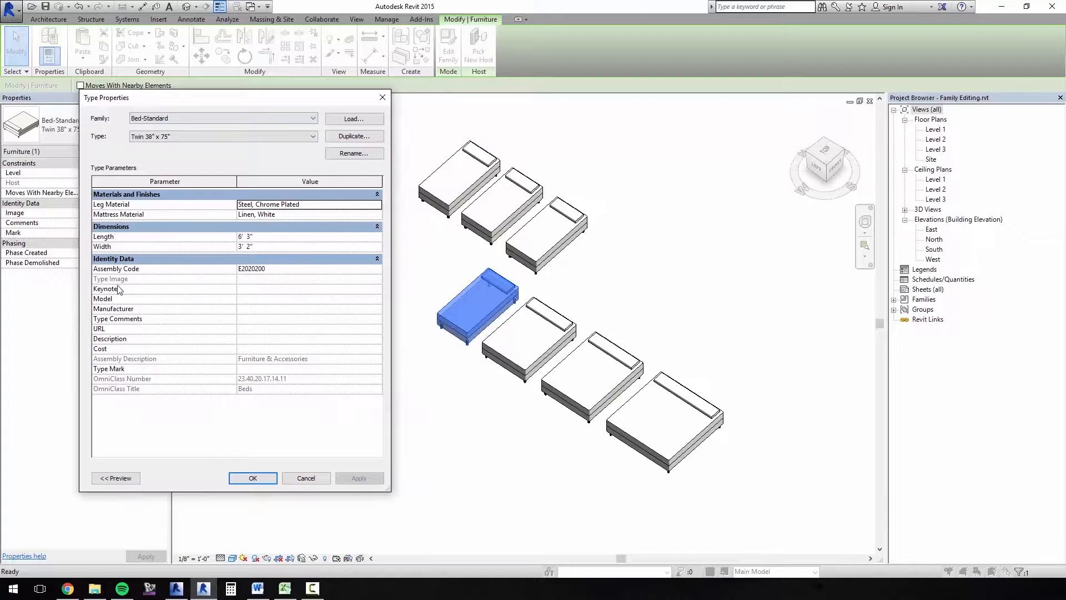
{"action": "left_click", "coordinate": [176, 259]}
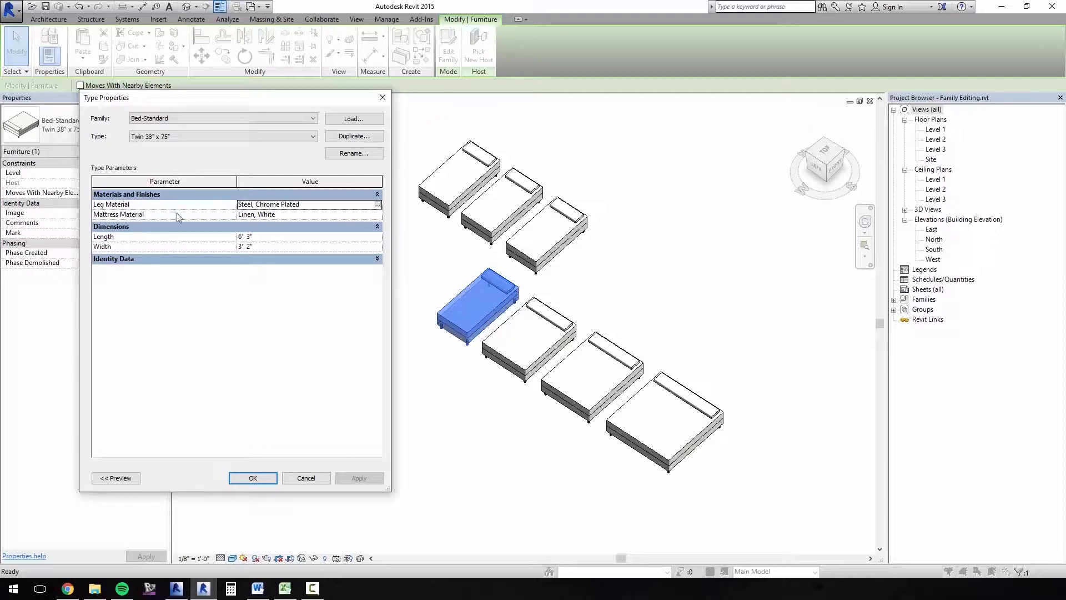
Step: Compare the parameters of the Double 54" x 75" type with the other bed types, and return to Twin 38" x 75"
{"action": "left_click", "coordinate": [237, 138]}
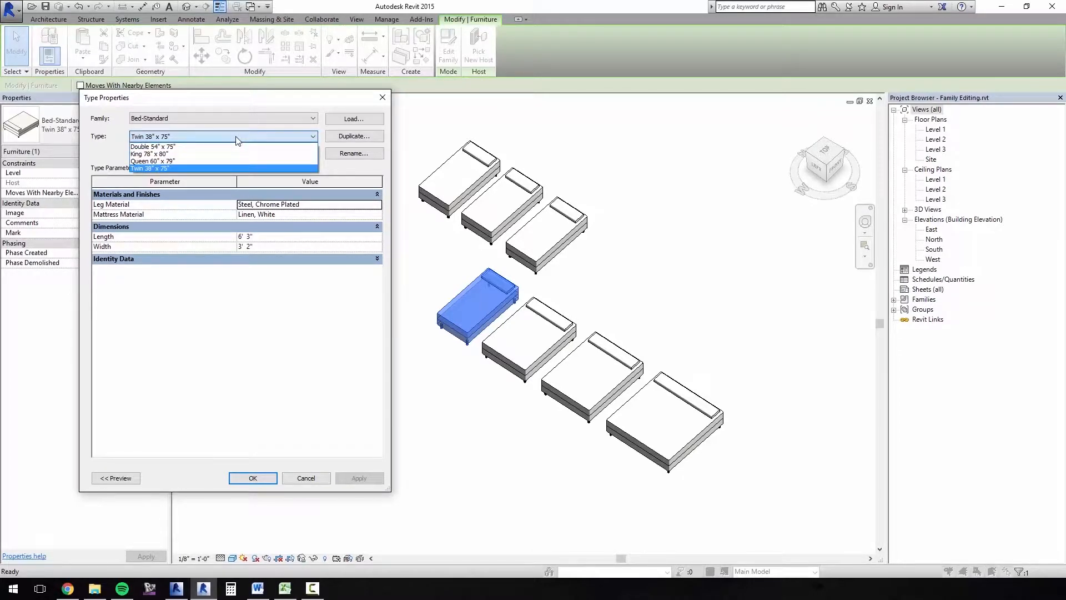
{"action": "left_click", "coordinate": [235, 146]}
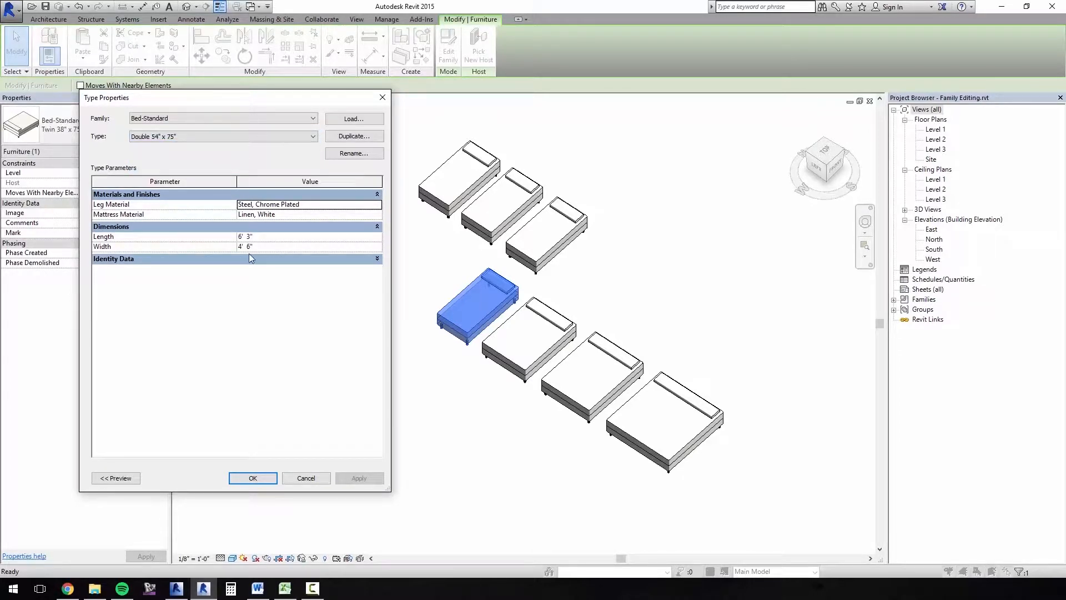
{"action": "left_click", "coordinate": [221, 136]}
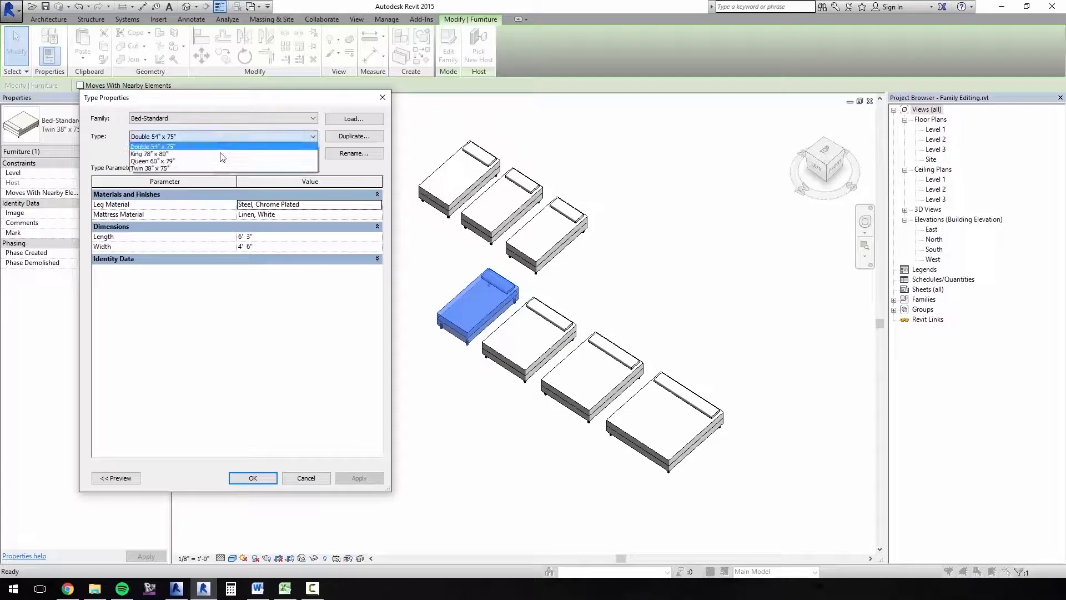
{"action": "left_click", "coordinate": [222, 162]}
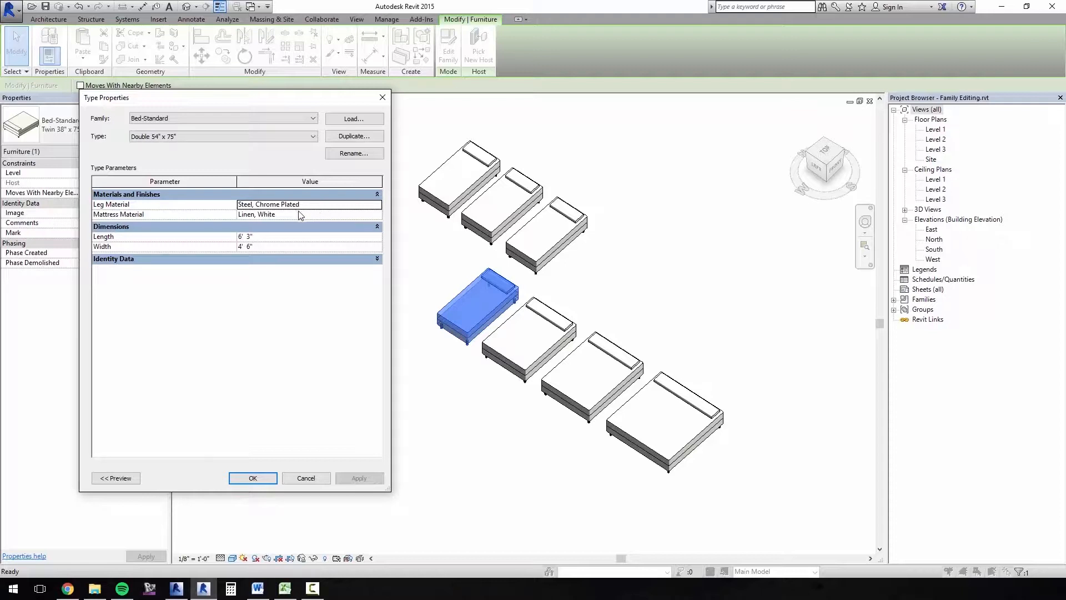
{"action": "left_click", "coordinate": [278, 138]}
{"action": "left_click", "coordinate": [260, 168]}
Step: Choose Linen, Beige as the mattress material for the Twin 38" x 75" type
{"action": "left_click", "coordinate": [378, 216]}
{"action": "left_click", "coordinate": [377, 215]}
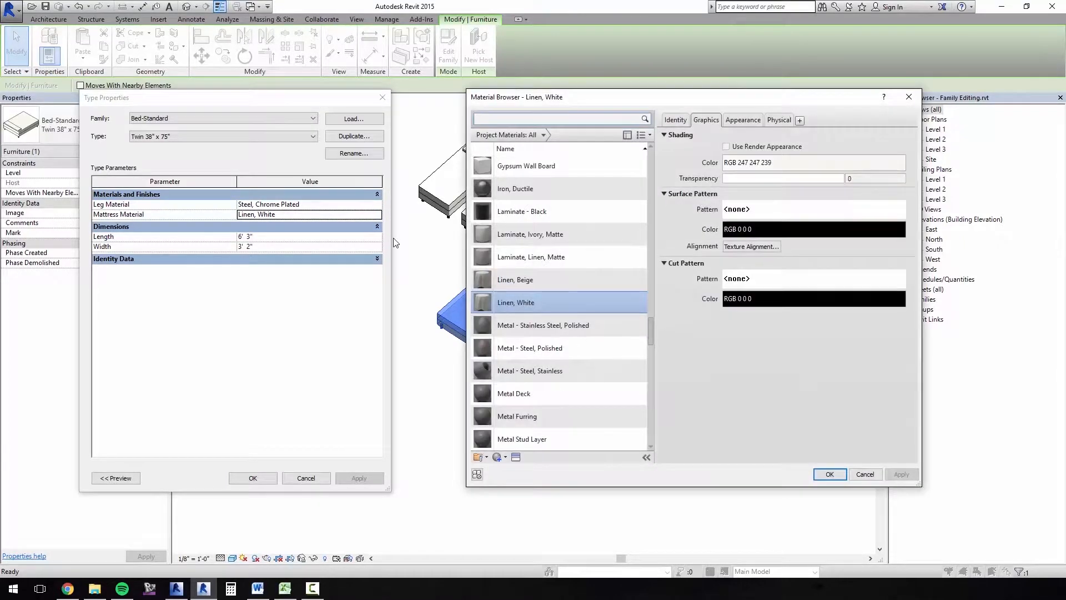
{"action": "left_click", "coordinate": [539, 277]}
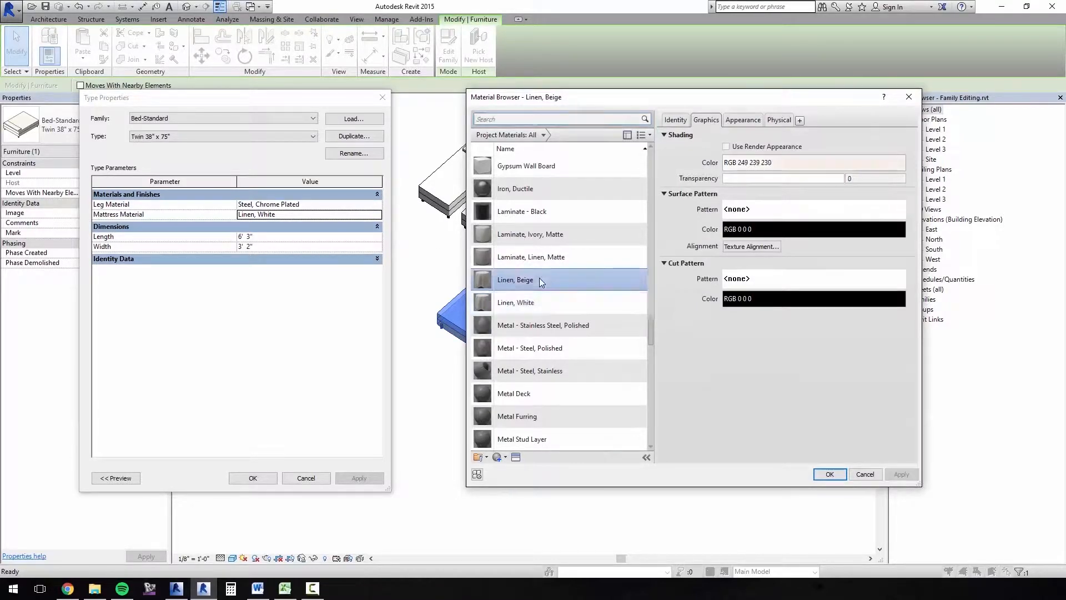
Step: Set the shading color of Linen, Beige to RGB 214 206 199 and apply the material to the twin bed type
{"action": "left_click", "coordinate": [791, 164]}
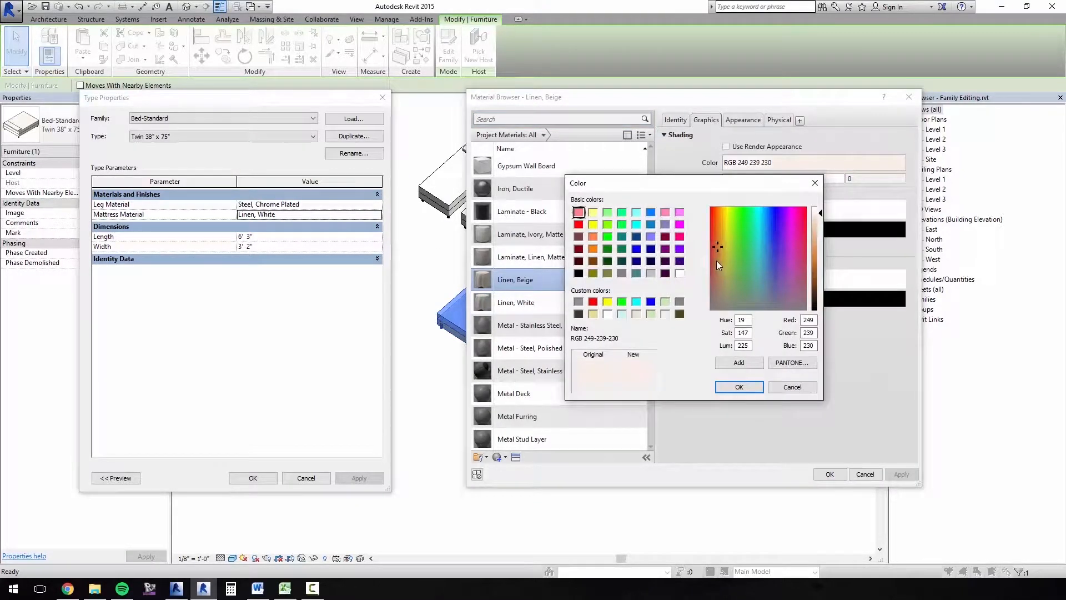
{"action": "left_click", "coordinate": [719, 294]}
{"action": "left_click_drag", "start_coordinate": [820, 214], "coordinate": [820, 227]}
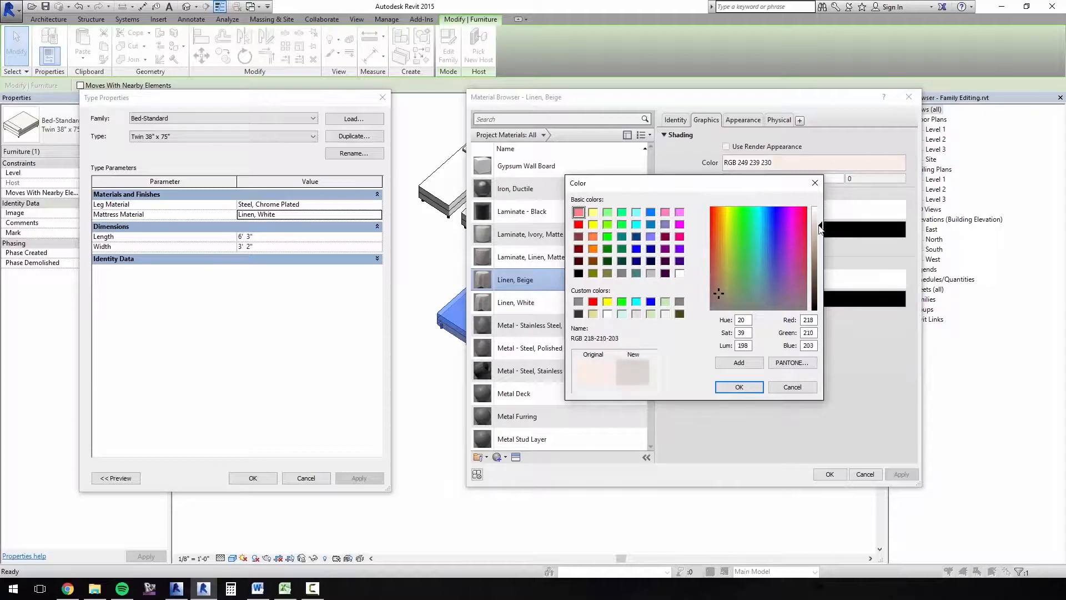
{"action": "left_click", "coordinate": [739, 386]}
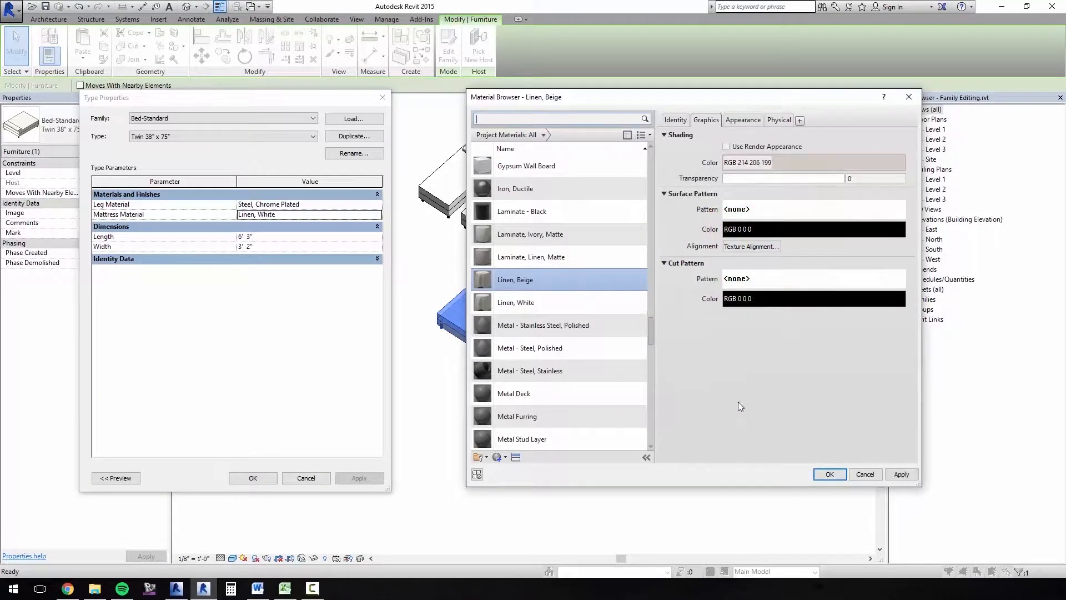
{"action": "left_click", "coordinate": [830, 475]}
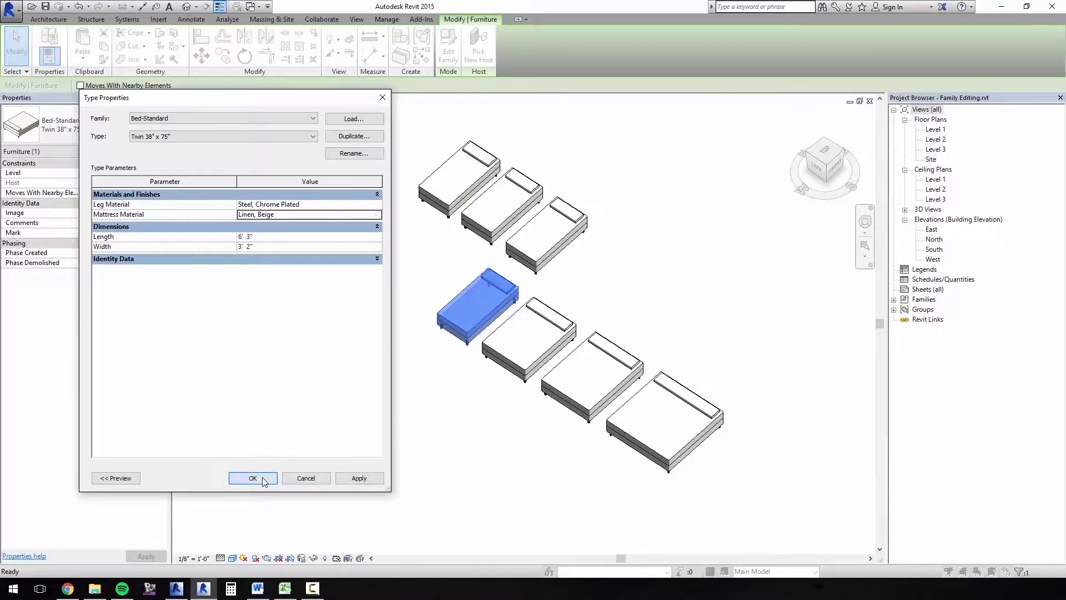
{"action": "left_click", "coordinate": [264, 481]}
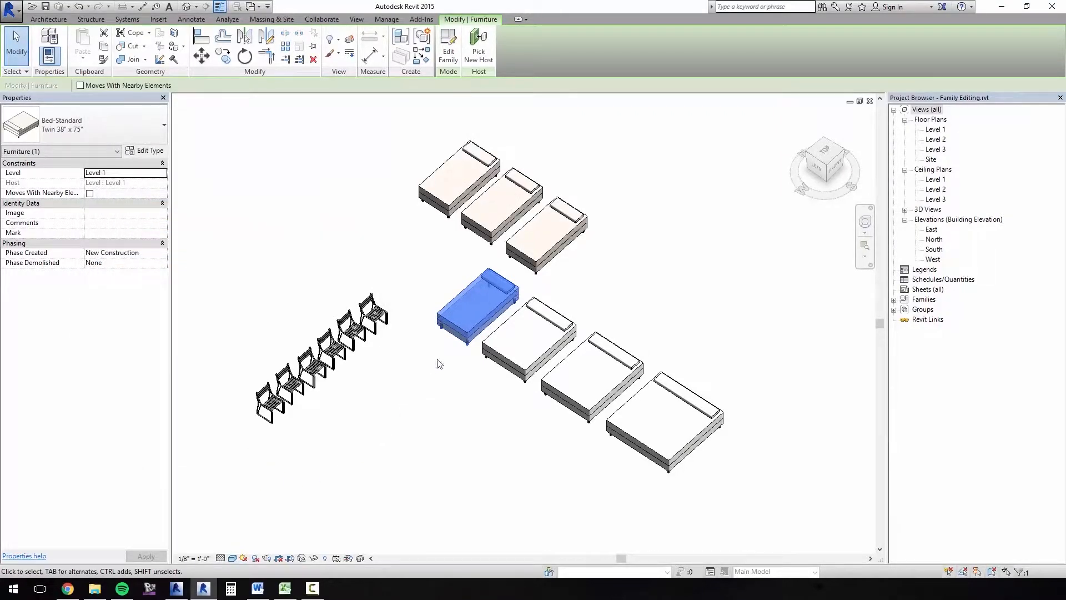
Step: Check the family type of the rearmost twin bed, leaving nothing selected
{"action": "left_click", "coordinate": [439, 364]}
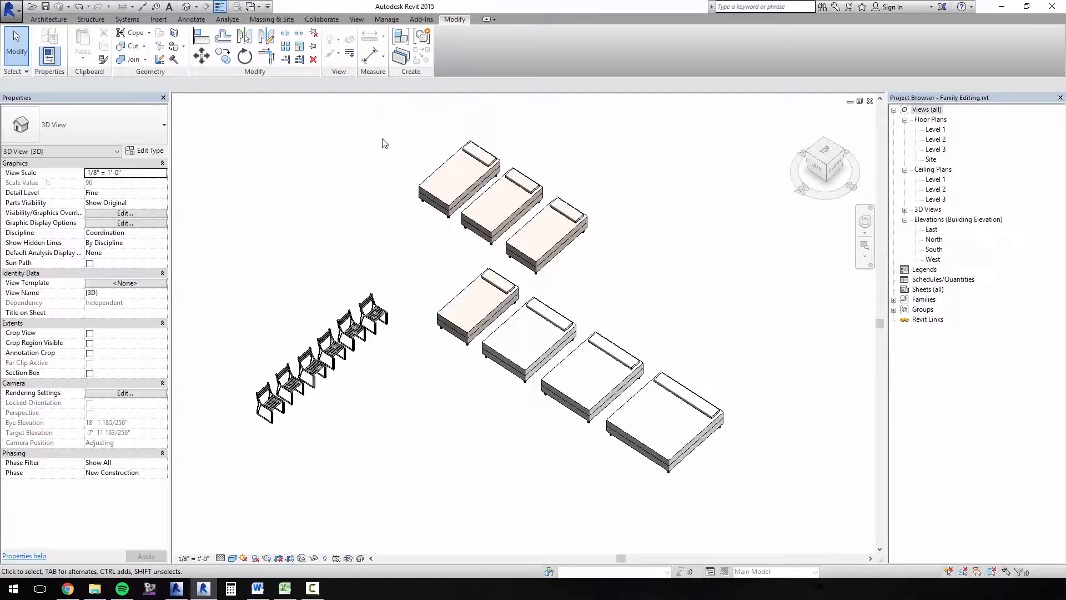
{"action": "left_click", "coordinate": [441, 210]}
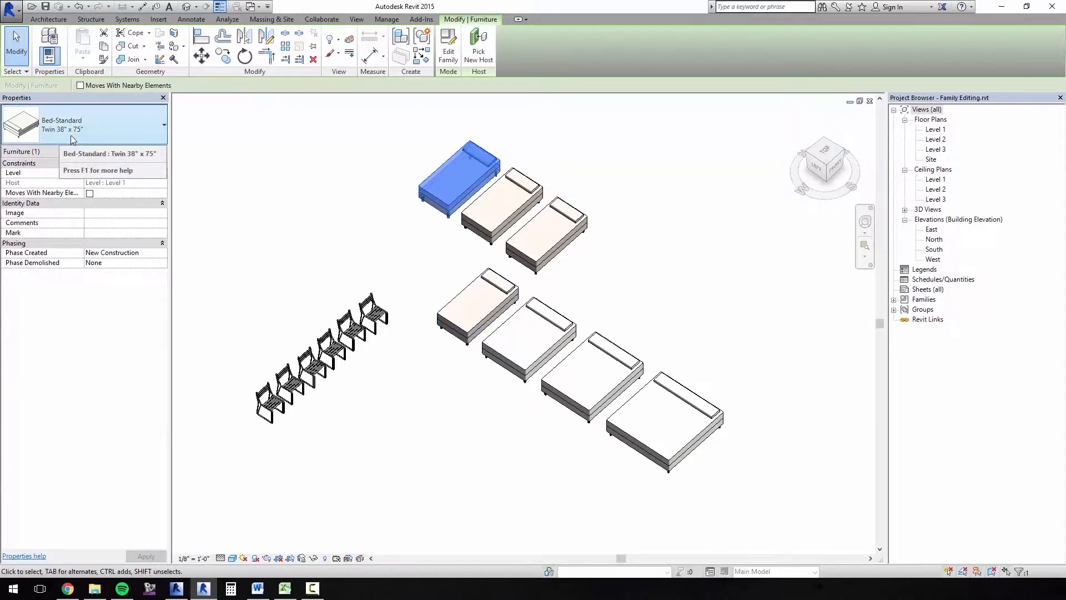
{"action": "left_click", "coordinate": [442, 414]}
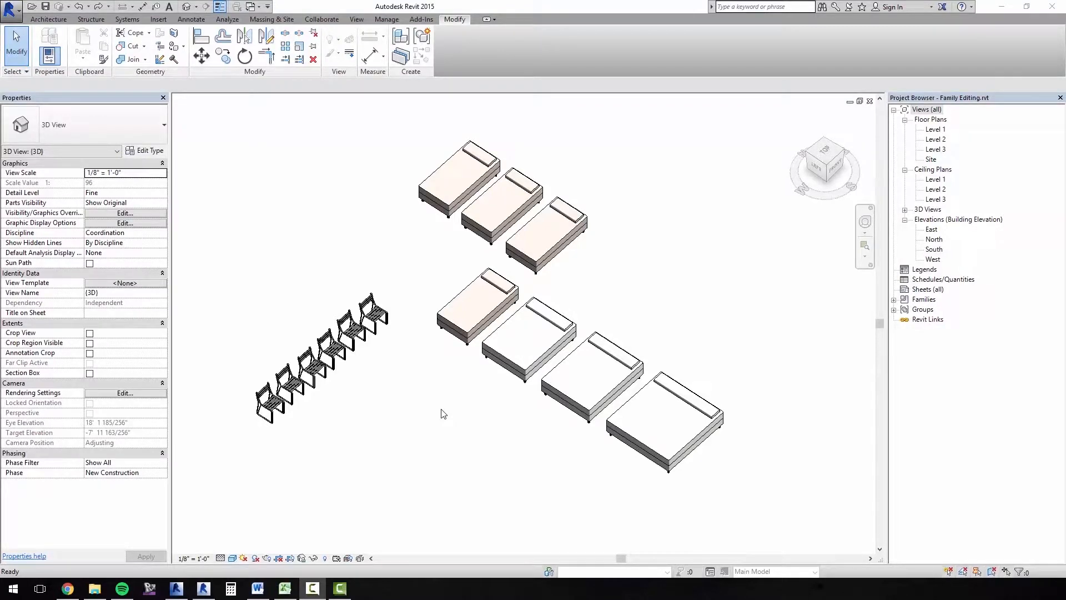
Step: Copy the King 78" x 80" bed into the open space at the end of its row
{"action": "left_click", "coordinate": [660, 471]}
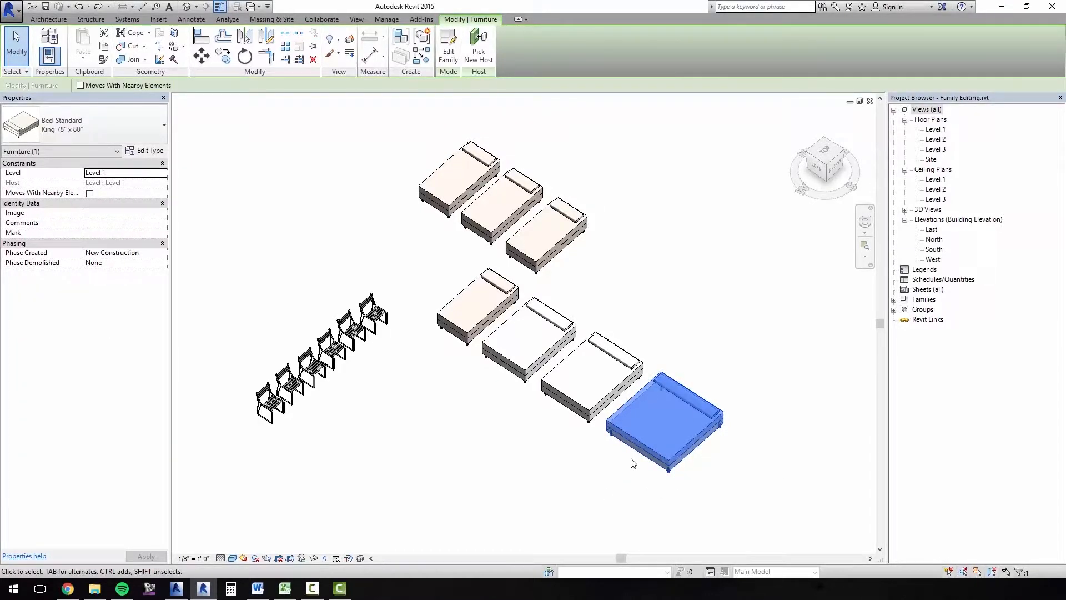
{"action": "middle_click_drag", "start_coordinate": [661, 446], "coordinate": [591, 380]}
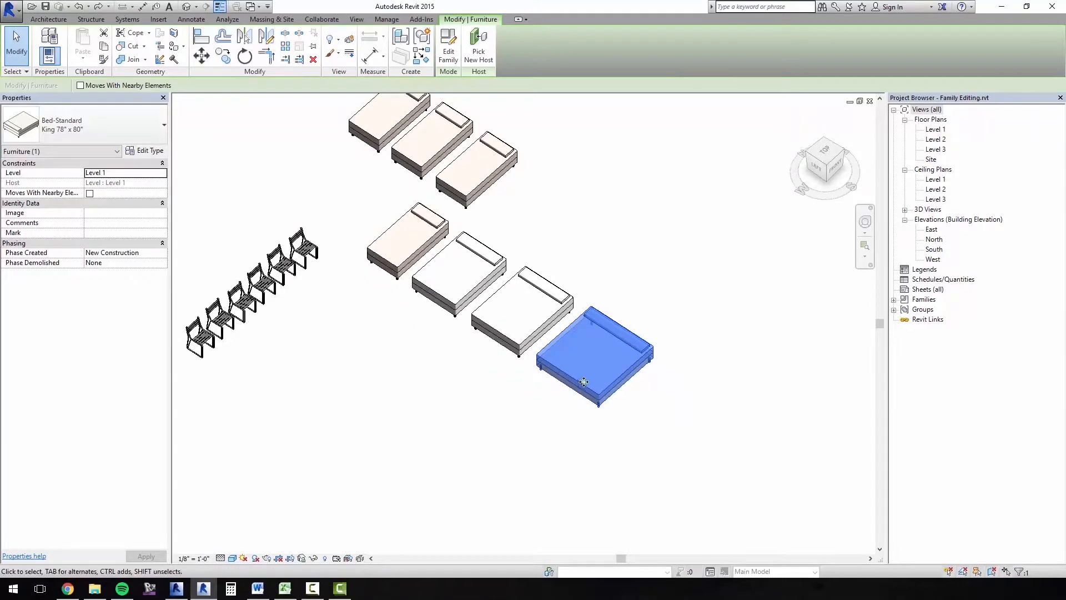
{"action": "left_click_drag", "start_coordinate": [583, 382], "coordinate": [676, 436]}
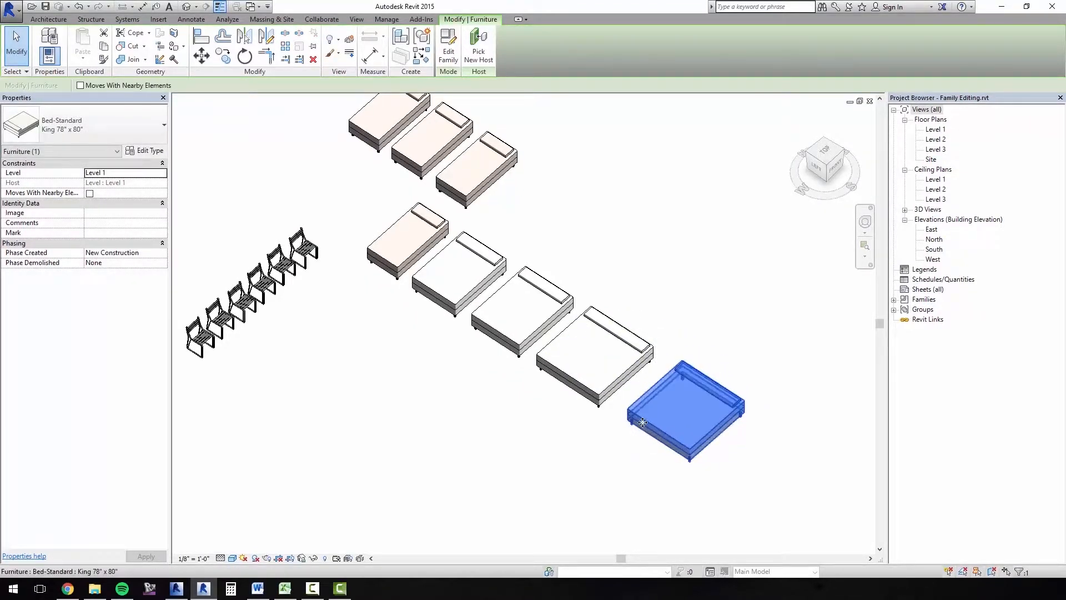
Step: Duplicate the King 78" x 80" type of the copied bed under the name California King 72" x 84"
{"action": "left_click", "coordinate": [150, 150]}
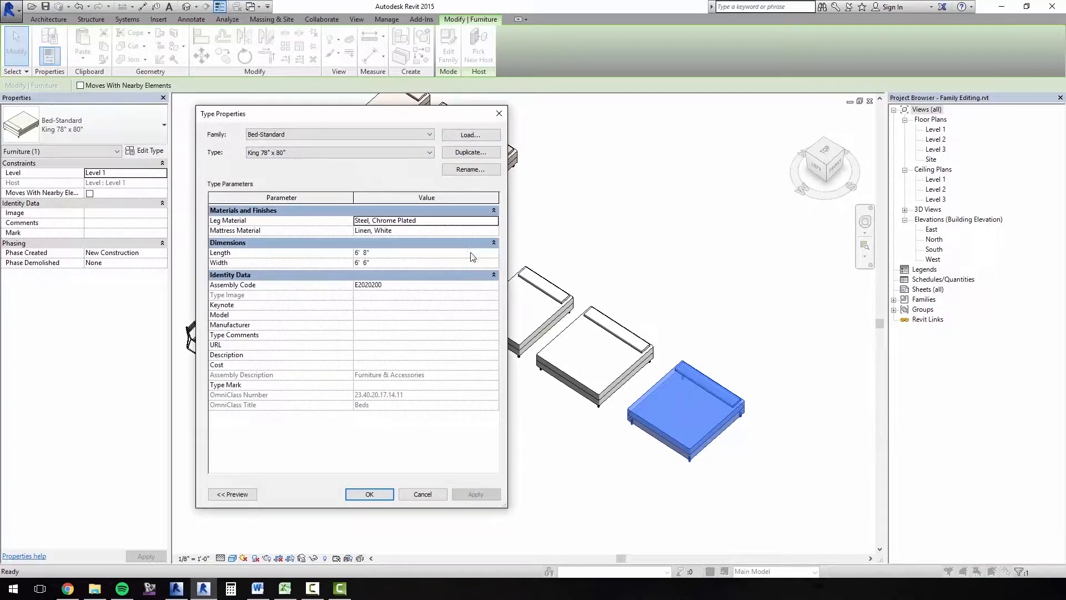
{"action": "left_click", "coordinate": [458, 152]}
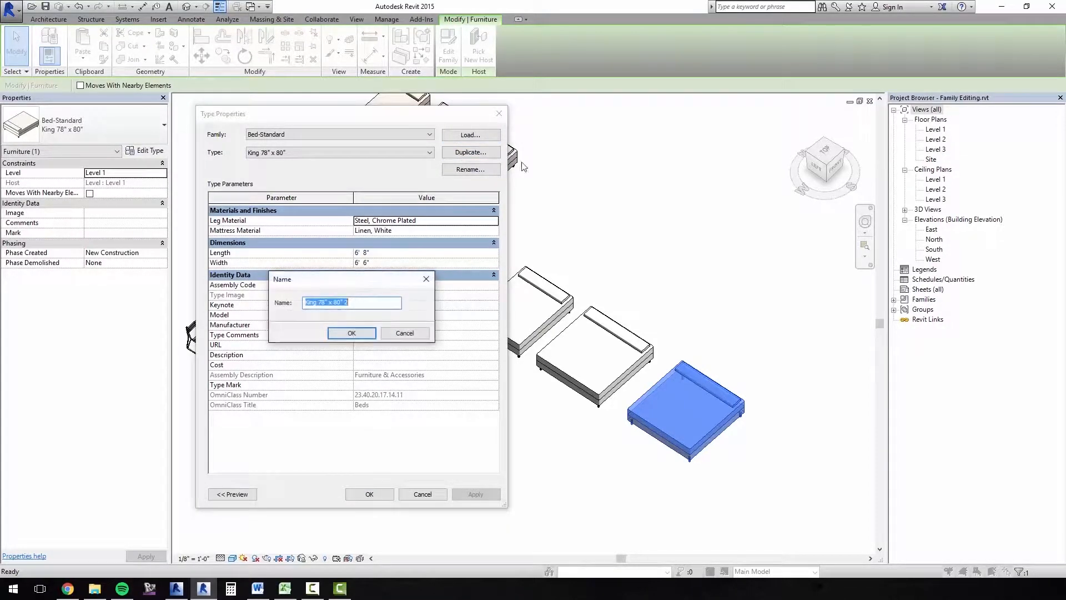
{"action": "left_click", "coordinate": [314, 304]}
{"action": "left_click_drag", "start_coordinate": [314, 303], "coordinate": [299, 305]}
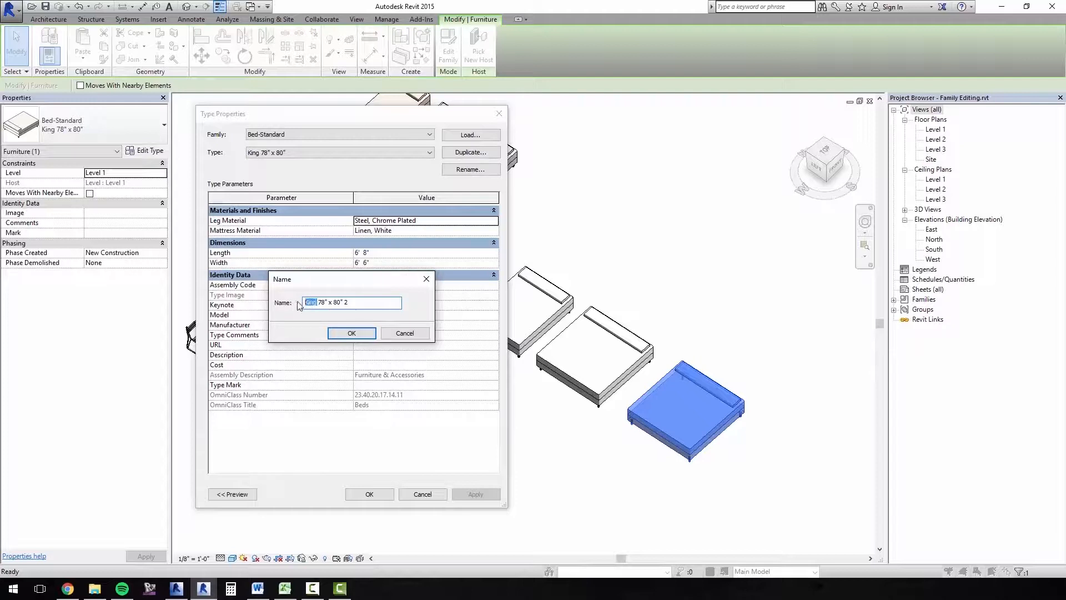
{"action": "key", "text": "Home"}
{"action": "type", "text": "California King"}
{"action": "key", "text": "BackSpace"}
{"action": "key", "text": "BackSpace"}
{"action": "type", "text": "72"}
{"action": "key", "text": "Return"}
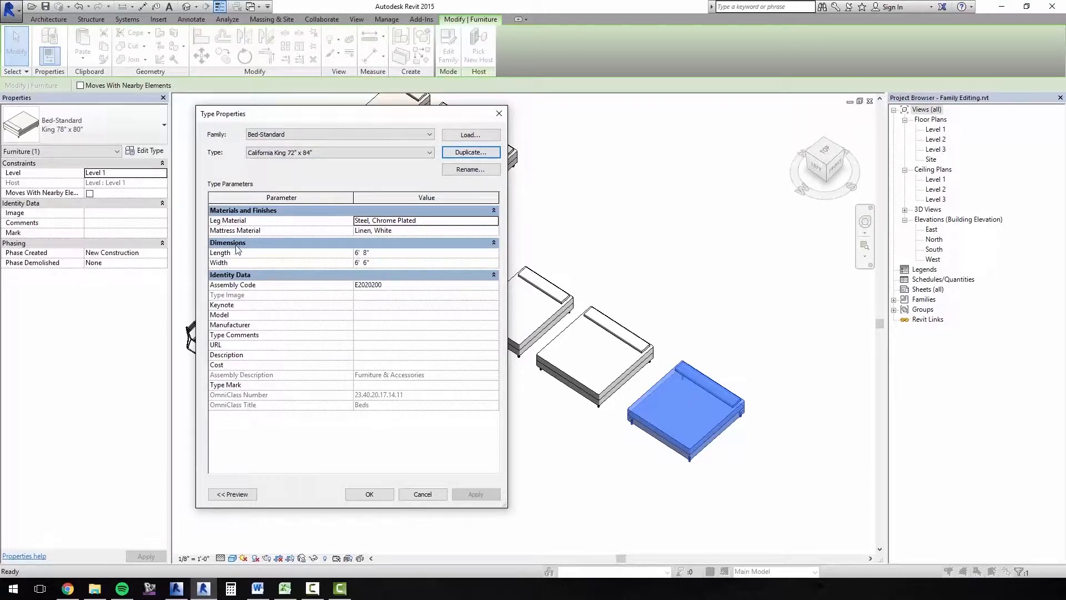
Step: Set the California King type's length to 7' 0" and width to 6' 0", and apply it to the copied bed
{"action": "left_click", "coordinate": [400, 253]}
{"action": "left_click", "coordinate": [400, 252]}
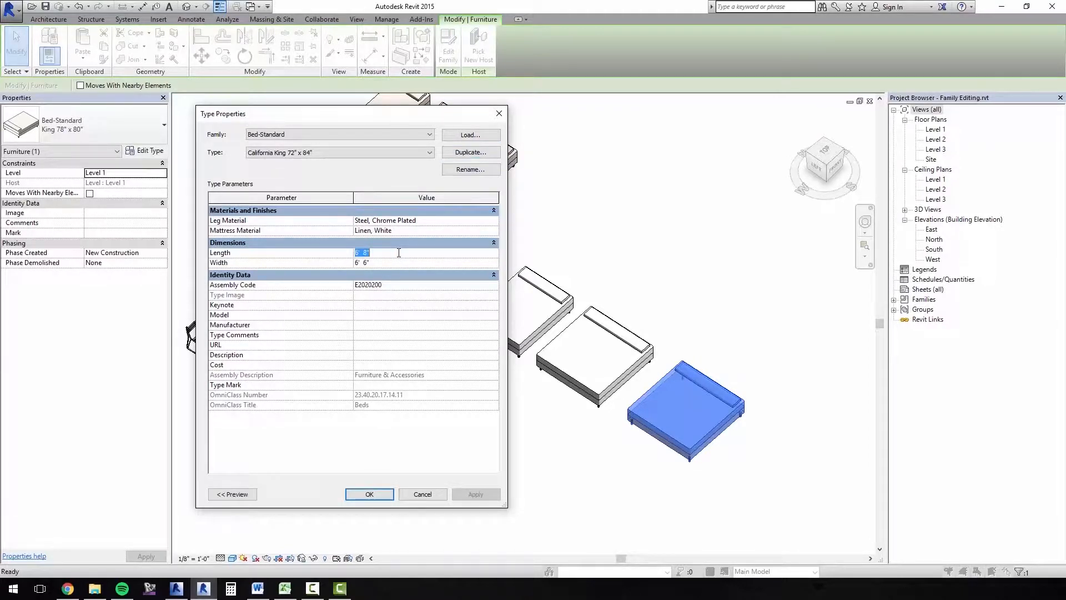
{"action": "type", "text": "7"}
{"action": "left_click", "coordinate": [387, 264]}
{"action": "left_click", "coordinate": [381, 307]}
{"action": "left_click", "coordinate": [414, 152]}
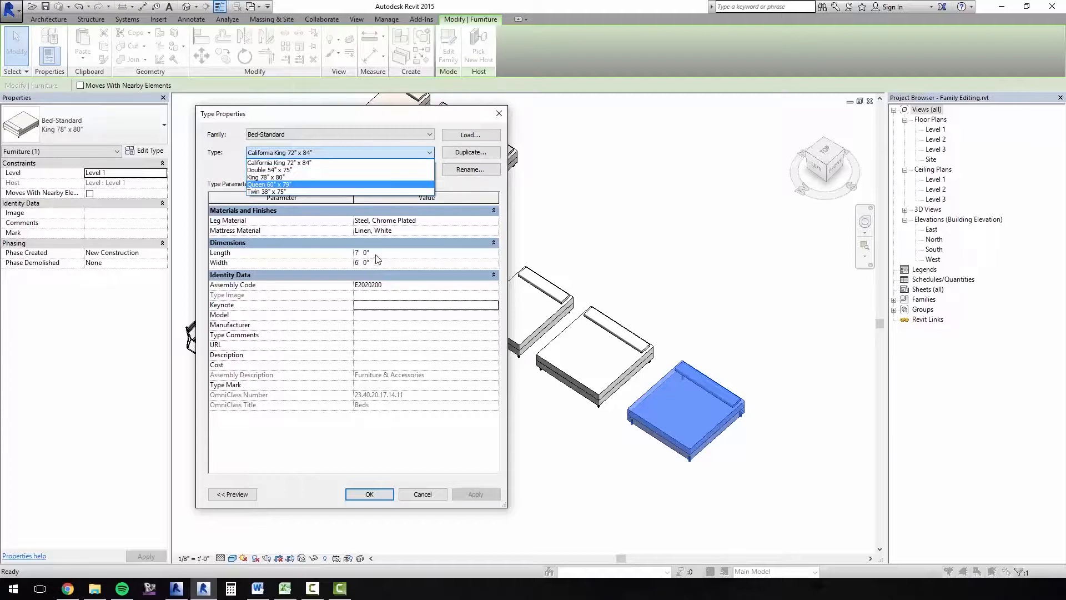
{"action": "left_click", "coordinate": [452, 192]}
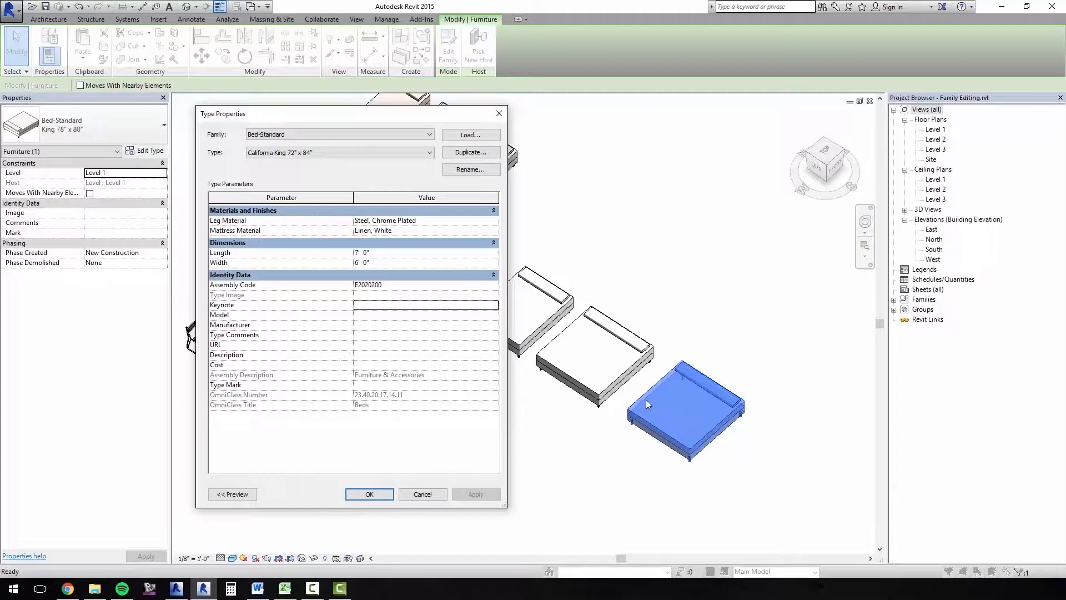
{"action": "left_click", "coordinate": [370, 493]}
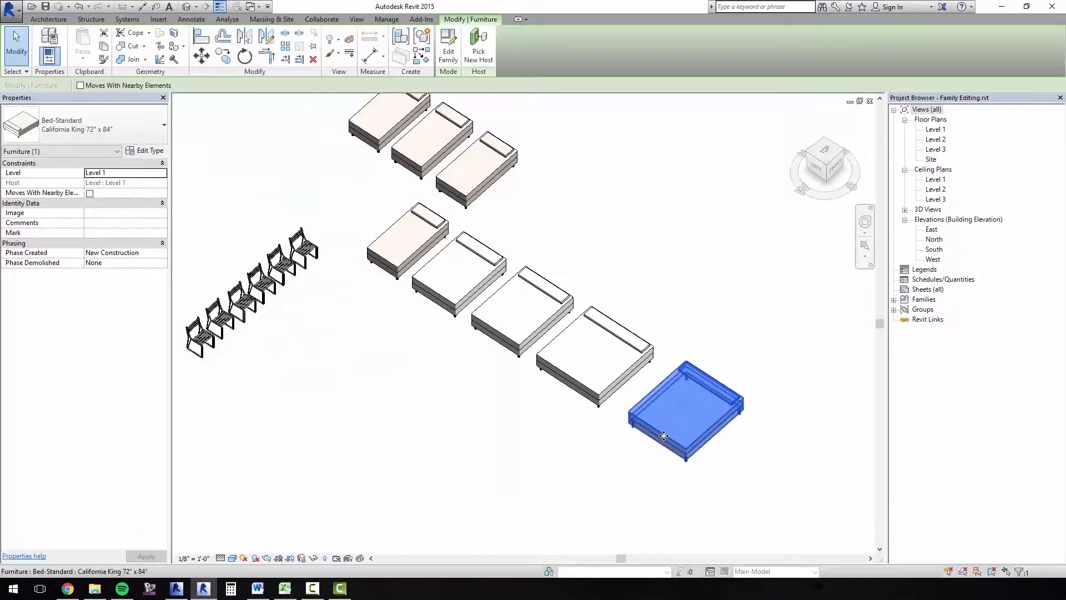
{"action": "left_click", "coordinate": [249, 453]}
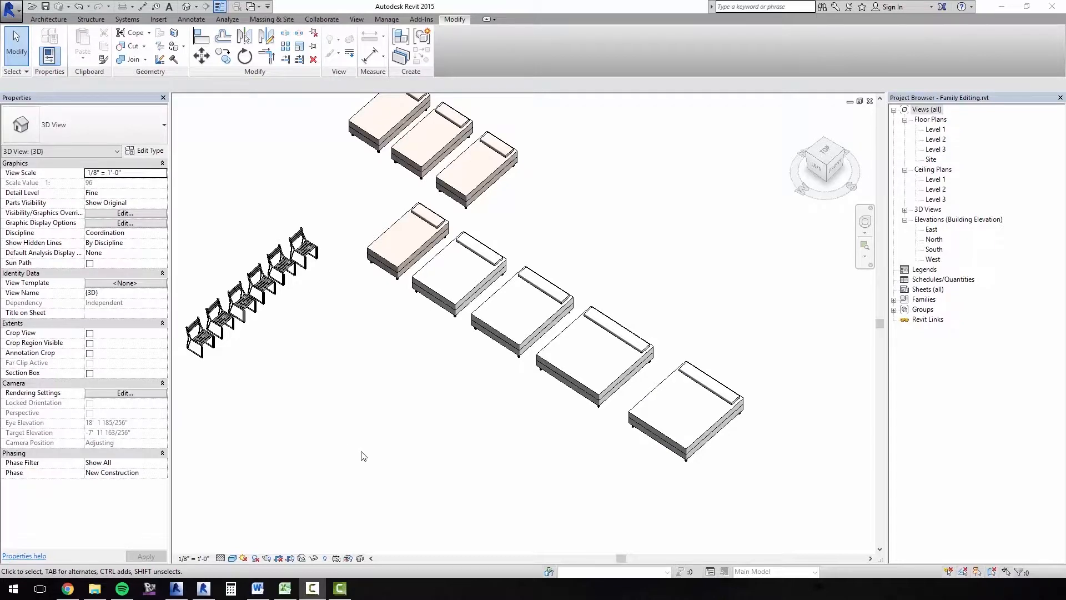
Step: Examine the family types available for the twin bed nearest the chairs, keeping its current type
{"action": "left_click", "coordinate": [290, 296]}
{"action": "scroll", "coordinate": [291, 300], "scroll_direction": "up", "scroll_amount": 3}
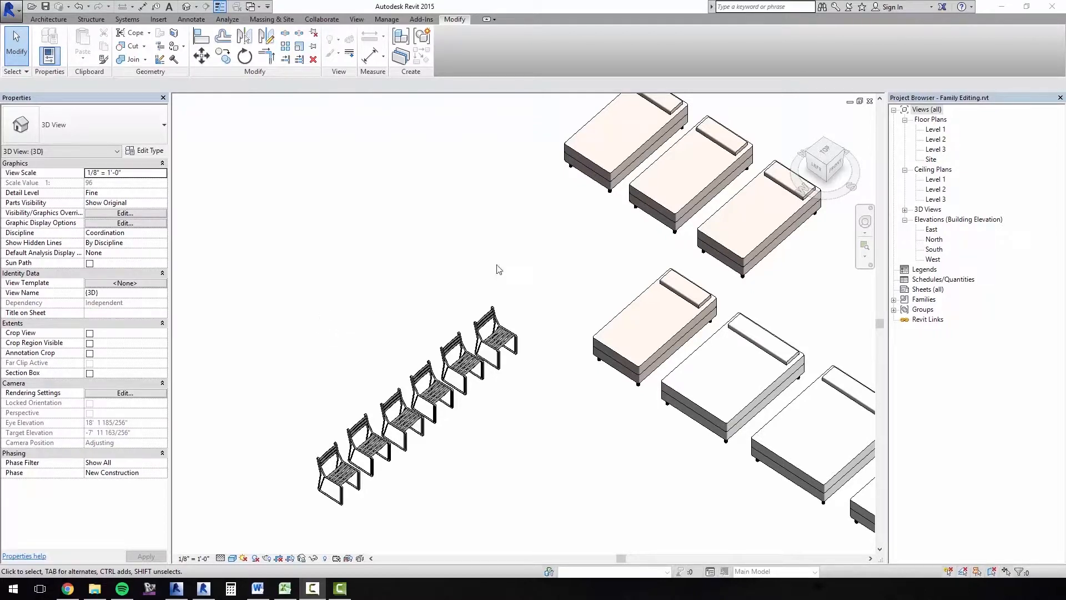
{"action": "left_click", "coordinate": [617, 336]}
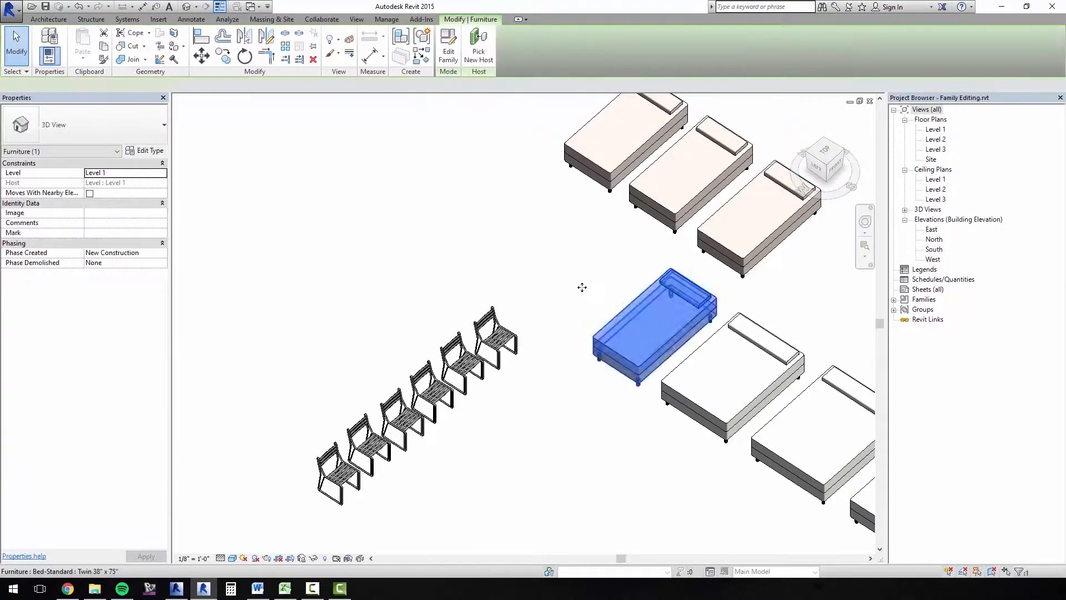
{"action": "left_click", "coordinate": [544, 249]}
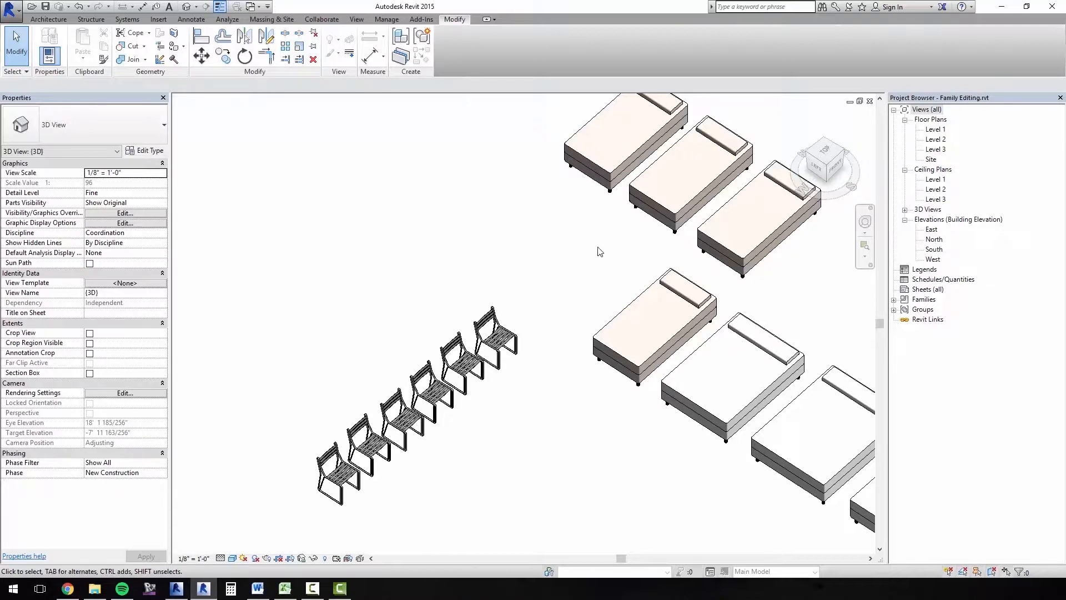
{"action": "left_click", "coordinate": [626, 310]}
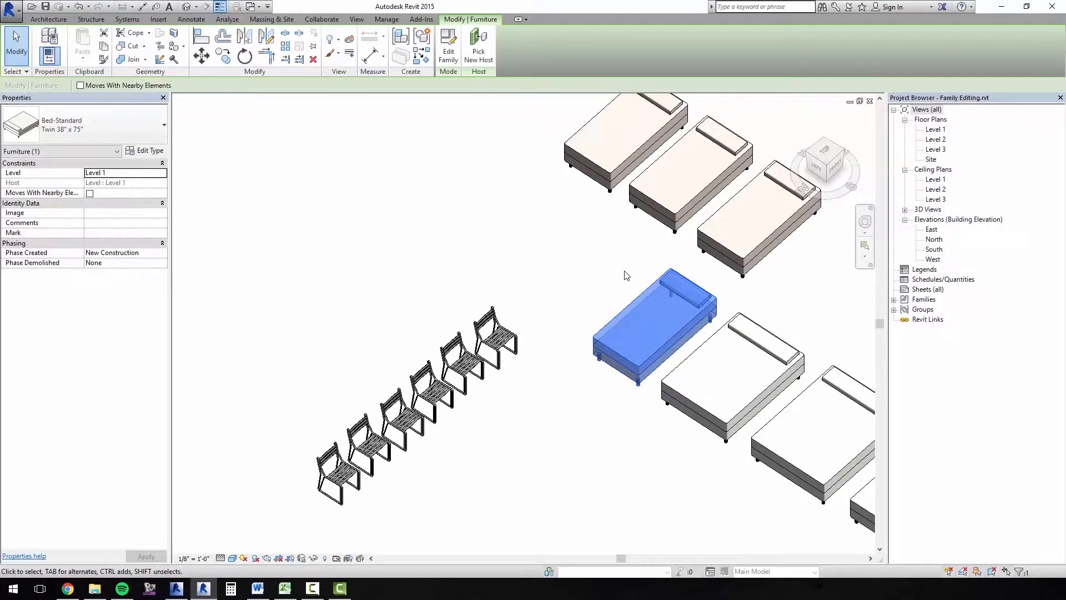
{"action": "left_click", "coordinate": [150, 136]}
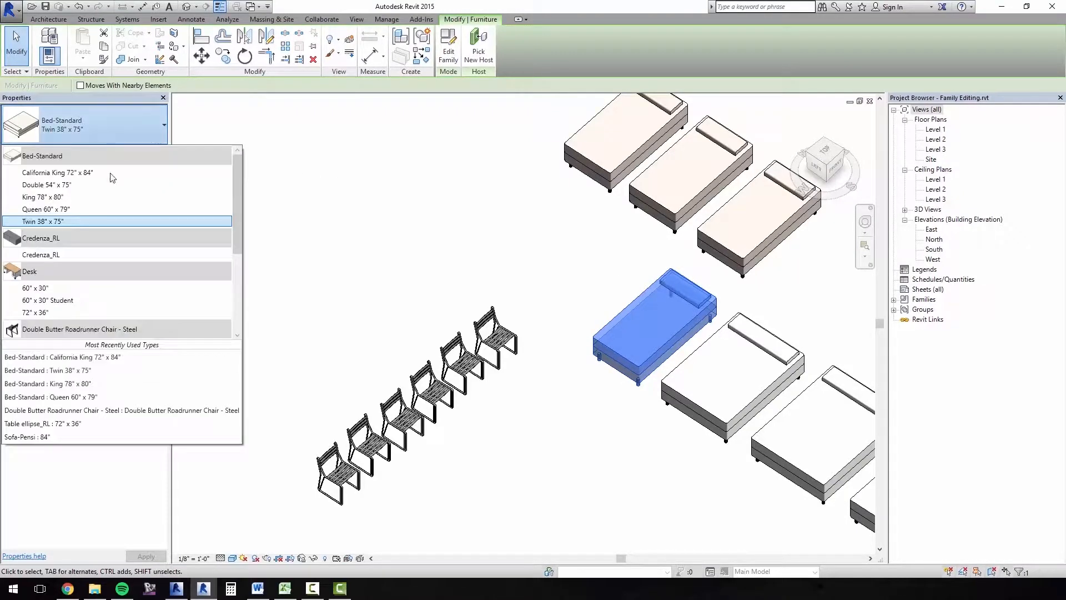
{"action": "left_click", "coordinate": [596, 252]}
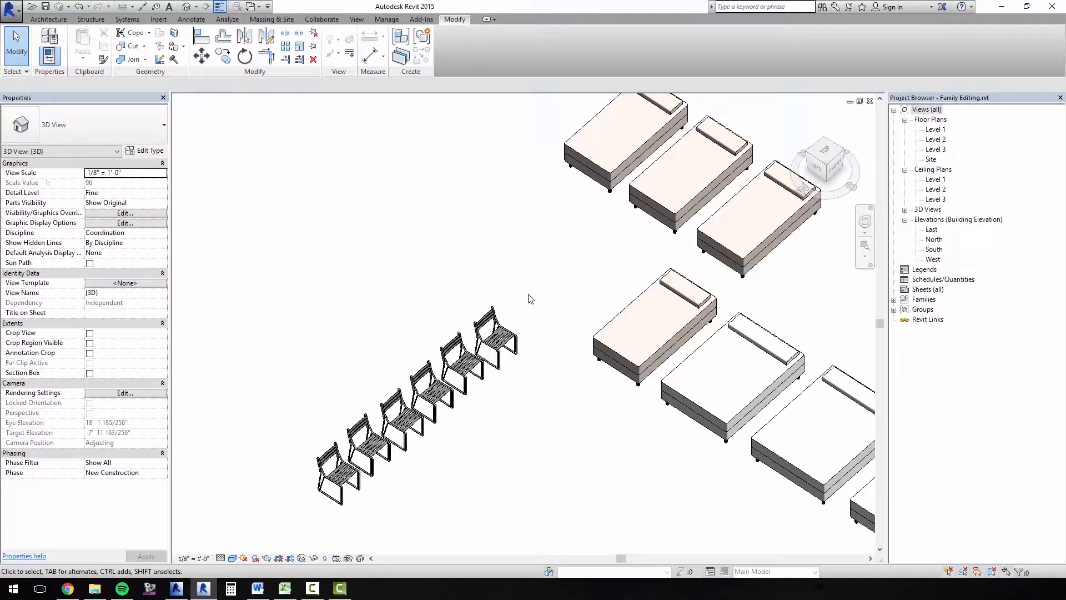
Step: Assign the _Red material to the Steel property of the two frontmost chairs in the row
{"action": "scroll", "coordinate": [418, 476], "scroll_direction": "up", "scroll_amount": 2}
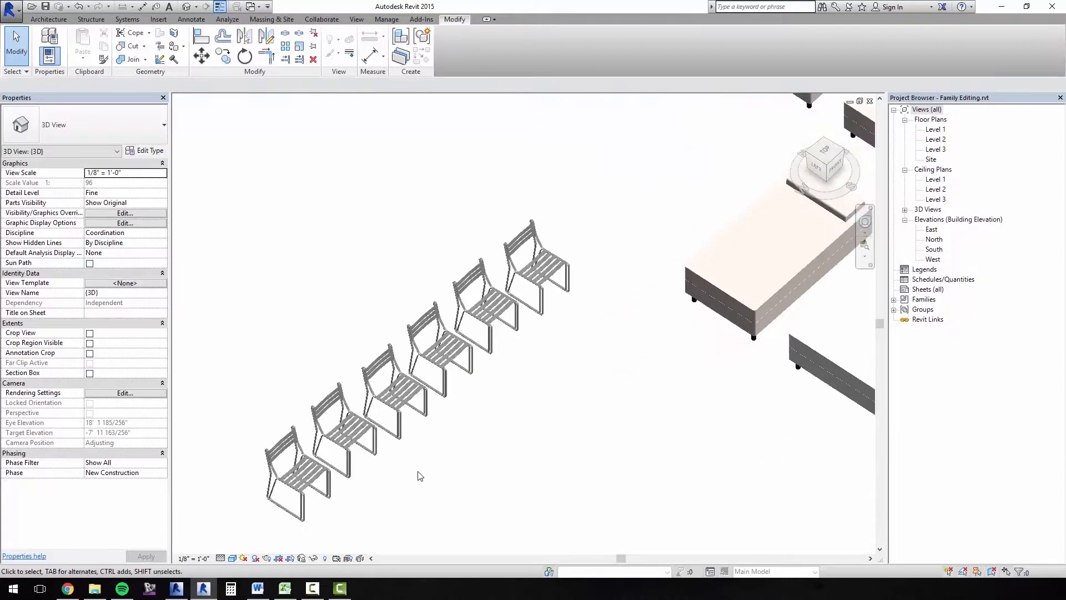
{"action": "scroll", "coordinate": [417, 476], "scroll_direction": "up", "scroll_amount": 1}
{"action": "middle_click_drag", "start_coordinate": [442, 458], "coordinate": [502, 398]}
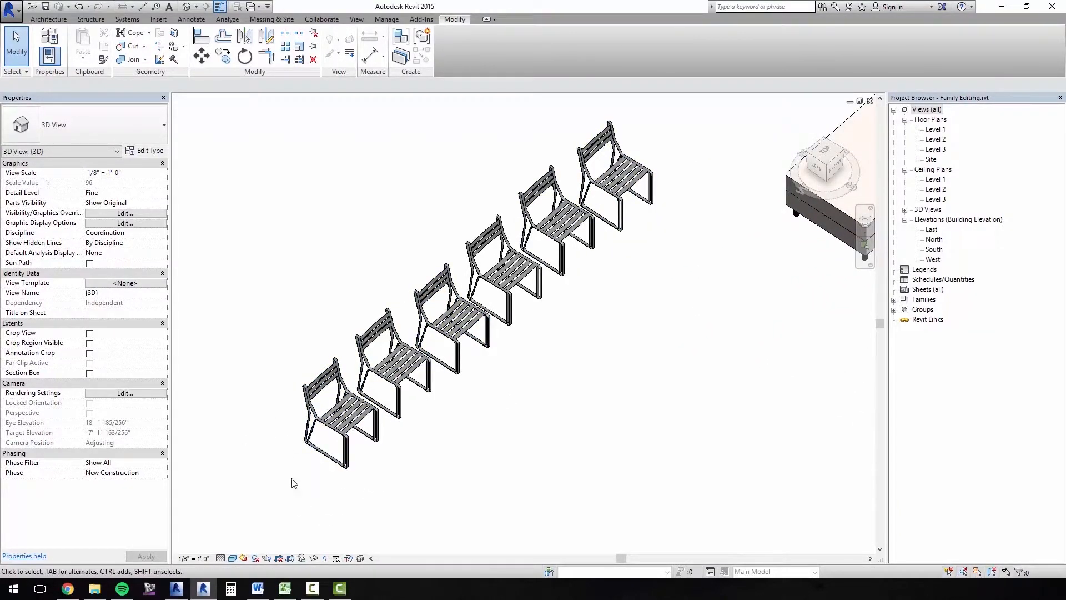
{"action": "left_click_drag", "start_coordinate": [255, 494], "coordinate": [688, 104]}
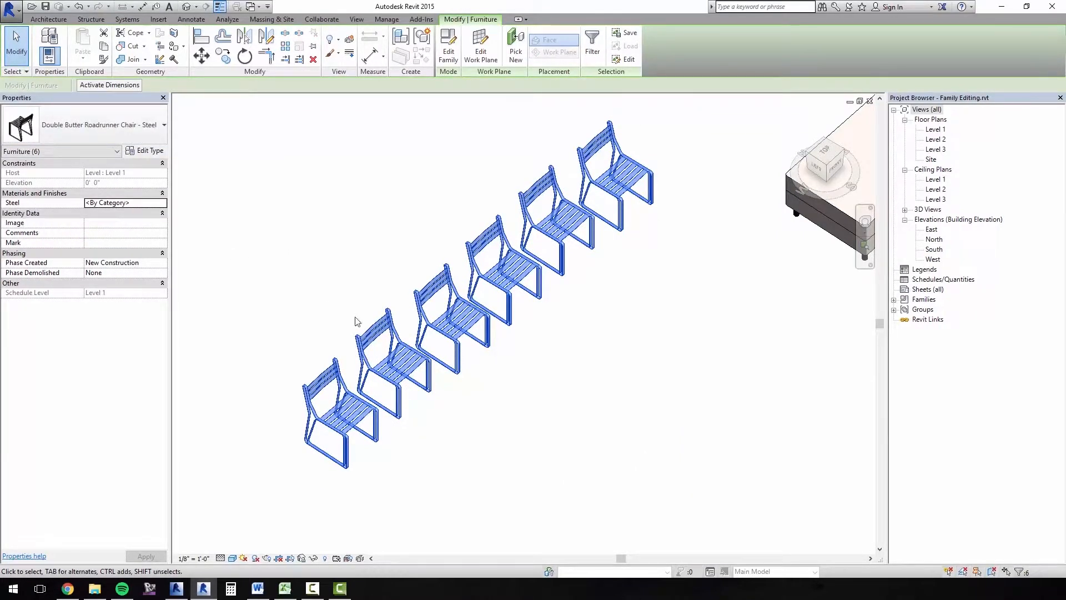
{"action": "left_click_drag", "start_coordinate": [242, 286], "coordinate": [453, 496]}
{"action": "left_click", "coordinate": [142, 205]}
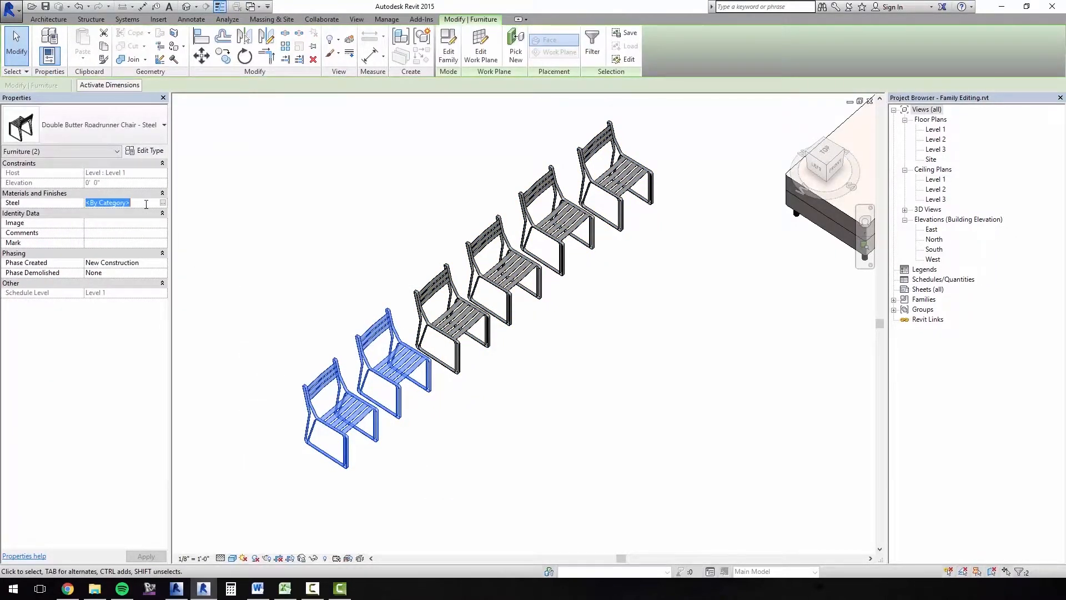
{"action": "type", "text": "_Red"}
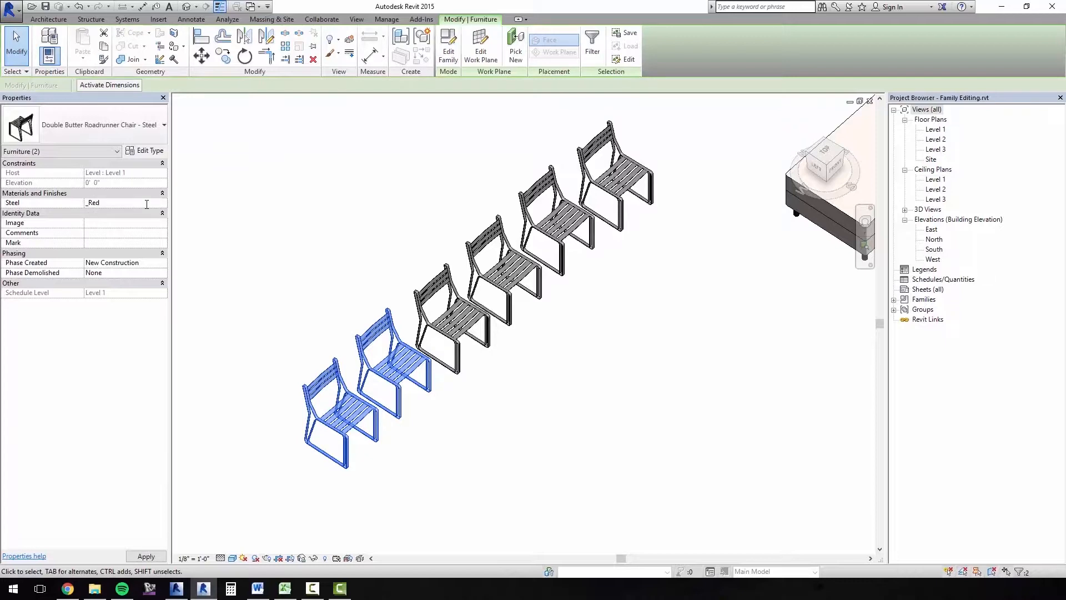
{"action": "left_click", "coordinate": [362, 195]}
Step: Assign the _White material to the Steel property of the two middle chairs
{"action": "left_click_drag", "start_coordinate": [361, 195], "coordinate": [558, 401]}
{"action": "left_click", "coordinate": [145, 204]}
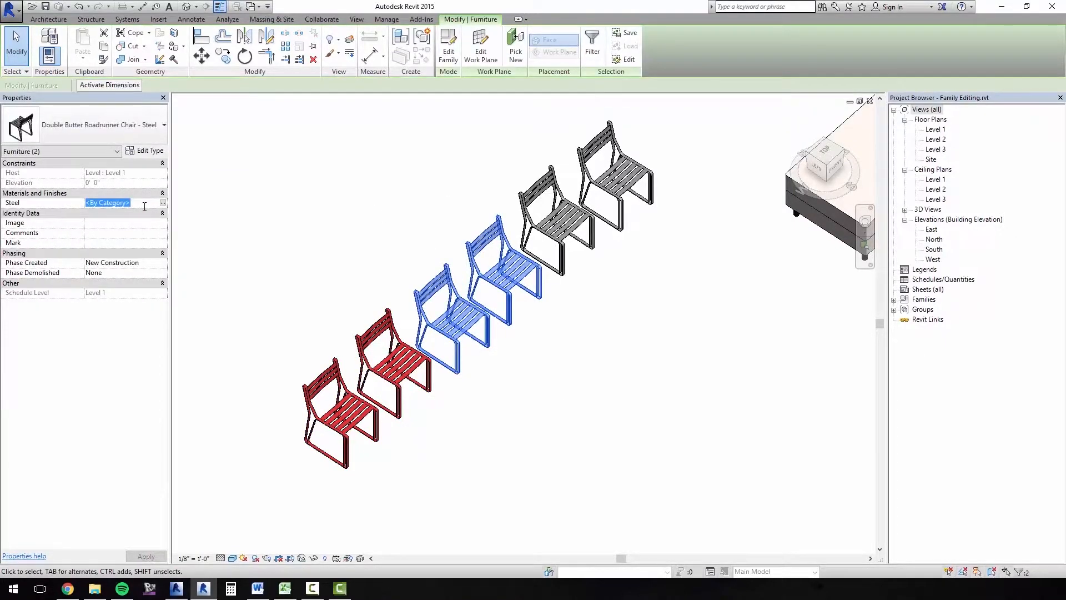
{"action": "type", "text": "_White"}
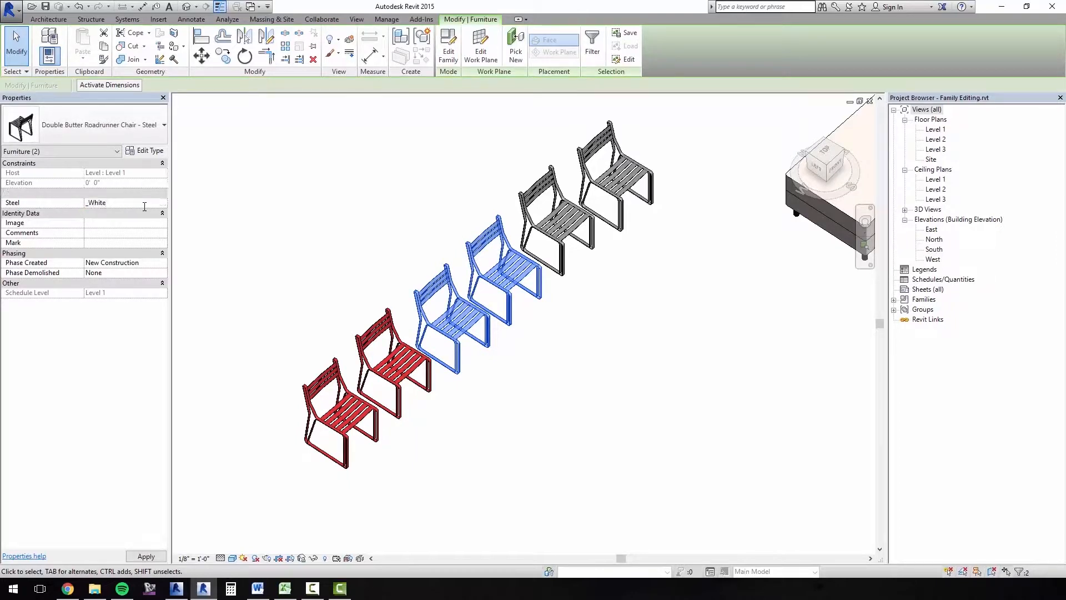
{"action": "left_click", "coordinate": [491, 107]}
Step: Assign the _Blue material to the Steel property of the two rearmost chairs, leaving nothing selected
{"action": "left_click_drag", "start_coordinate": [491, 107], "coordinate": [689, 298]}
{"action": "left_click", "coordinate": [139, 202]}
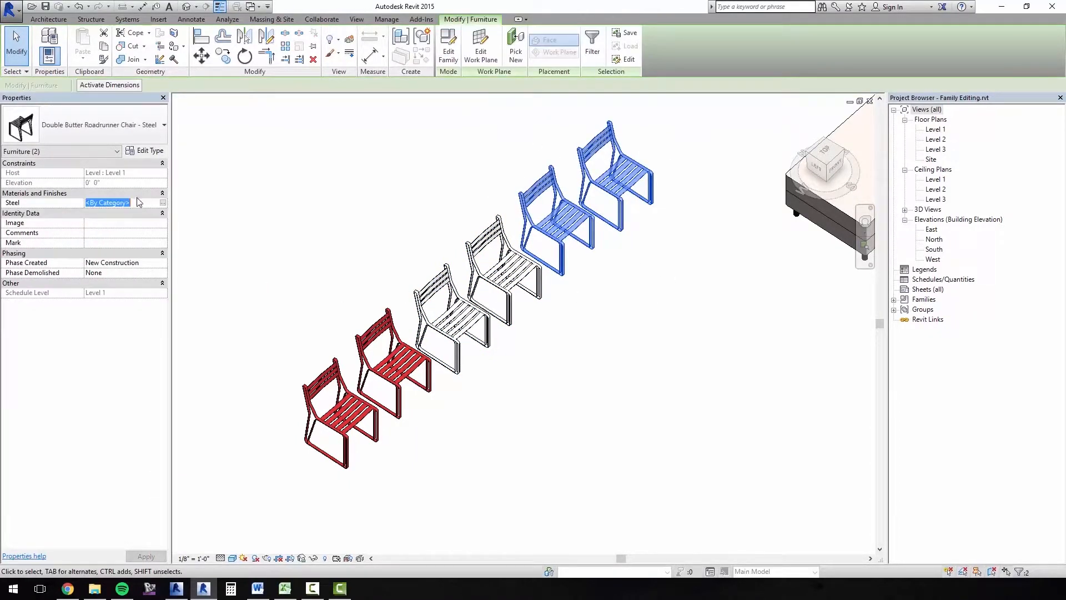
{"action": "type", "text": "_Blue"}
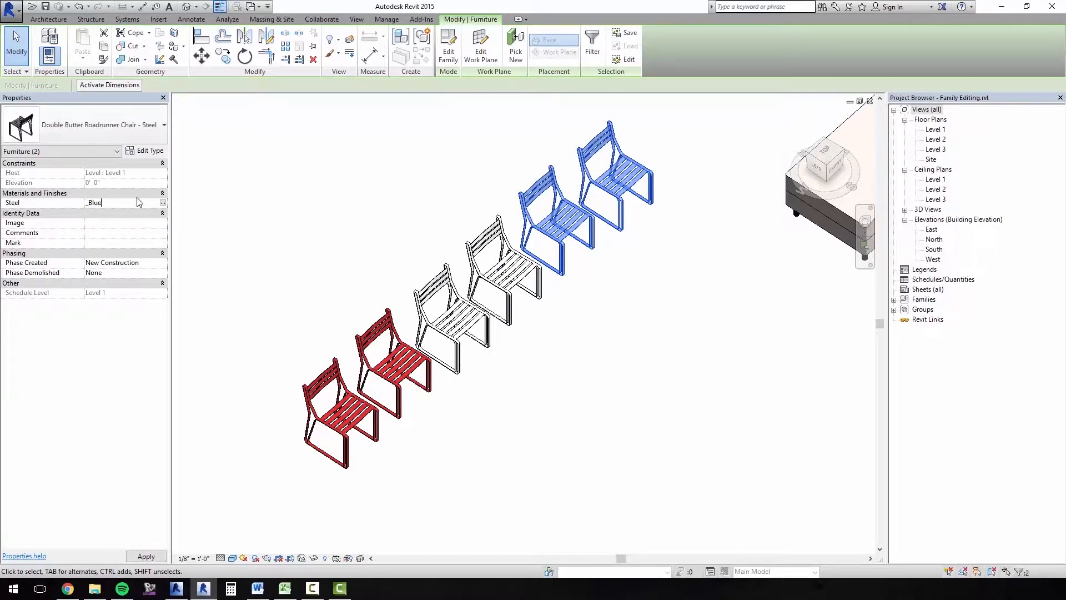
{"action": "left_click", "coordinate": [671, 318]}
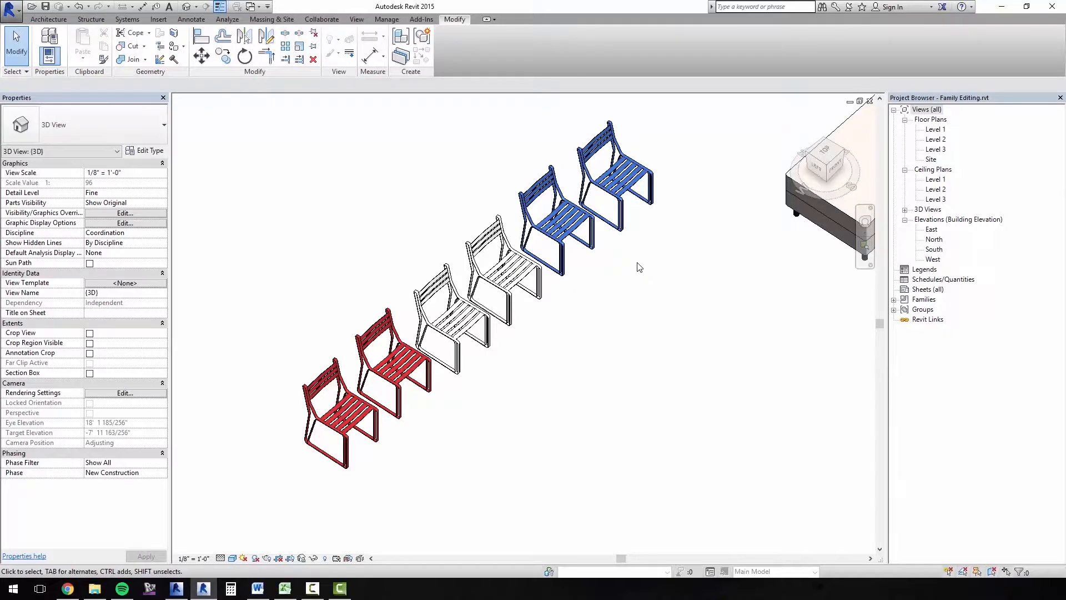
Step: Examine a white chair's type properties and the neighbouring red chair's instance material, without creating a new type
{"action": "left_click", "coordinate": [459, 368]}
{"action": "left_click", "coordinate": [145, 150]}
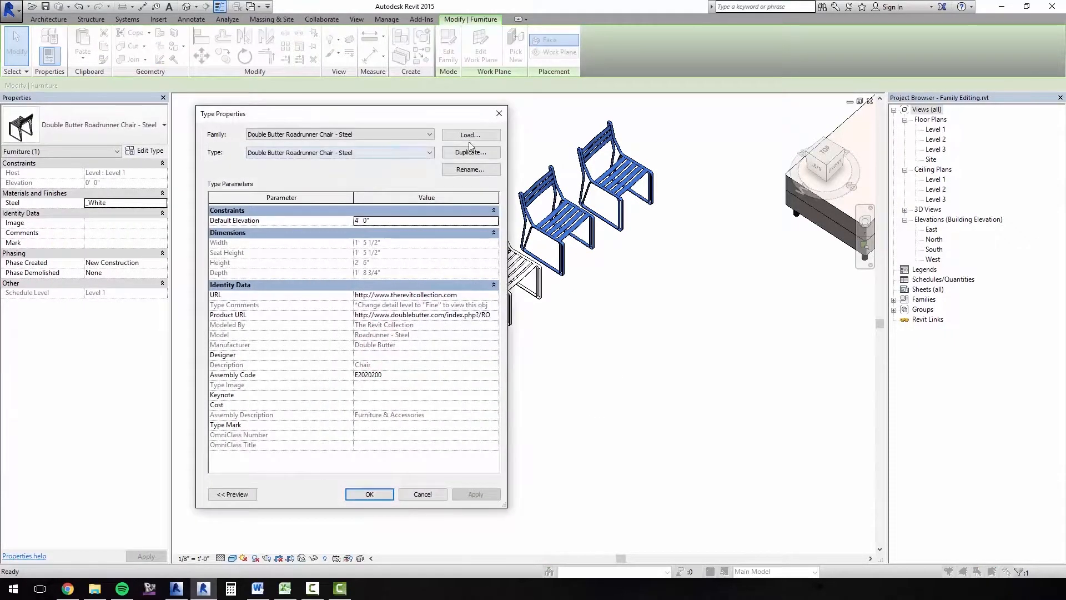
{"action": "left_click", "coordinate": [470, 151]}
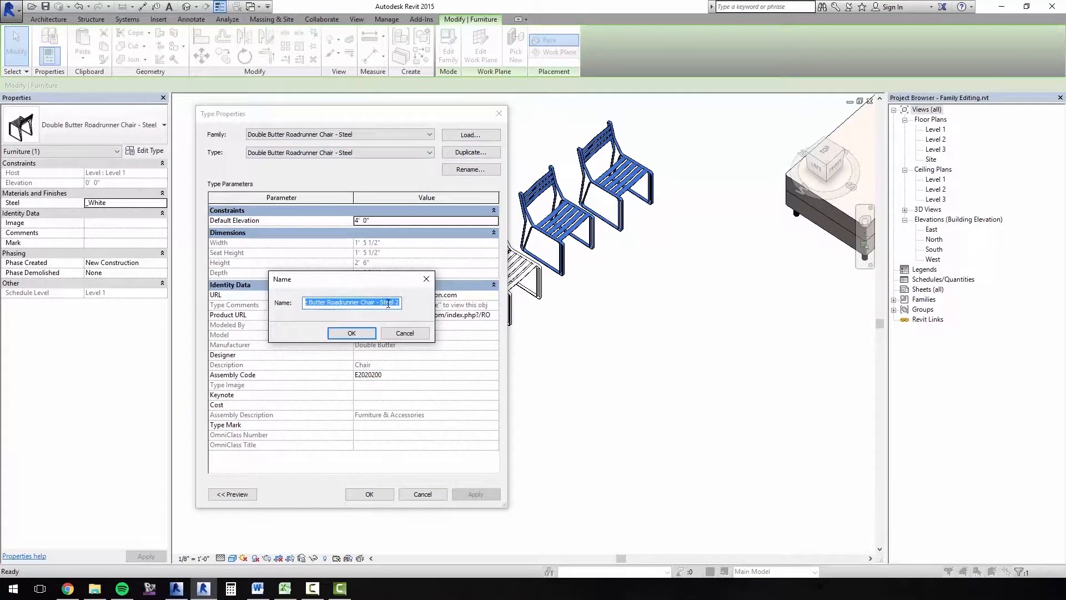
{"action": "left_click", "coordinate": [404, 332]}
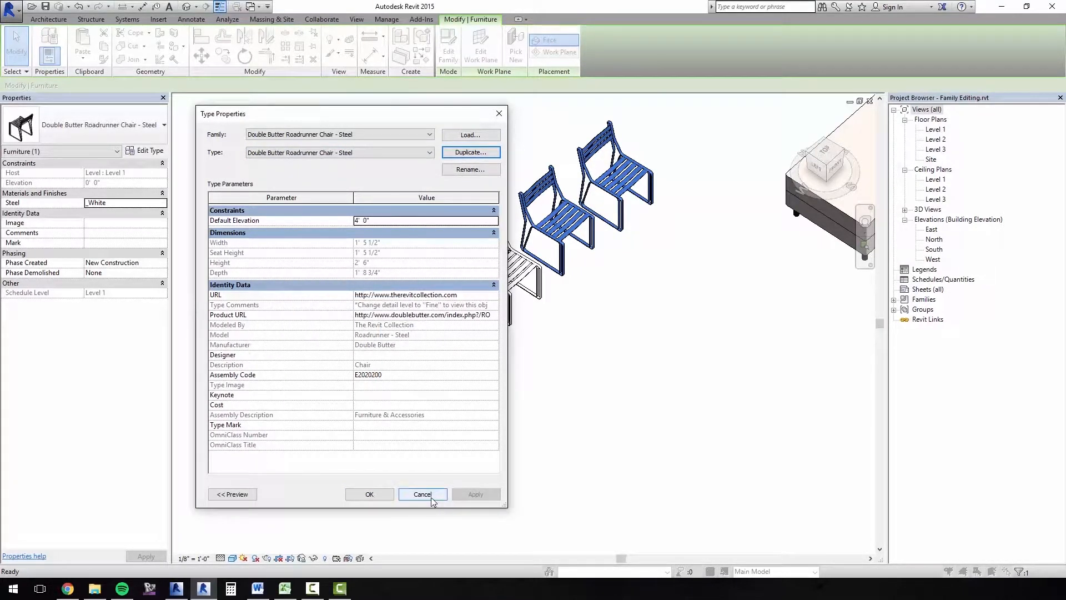
{"action": "left_click", "coordinate": [432, 495]}
{"action": "left_click", "coordinate": [533, 433]}
{"action": "left_click", "coordinate": [401, 384]}
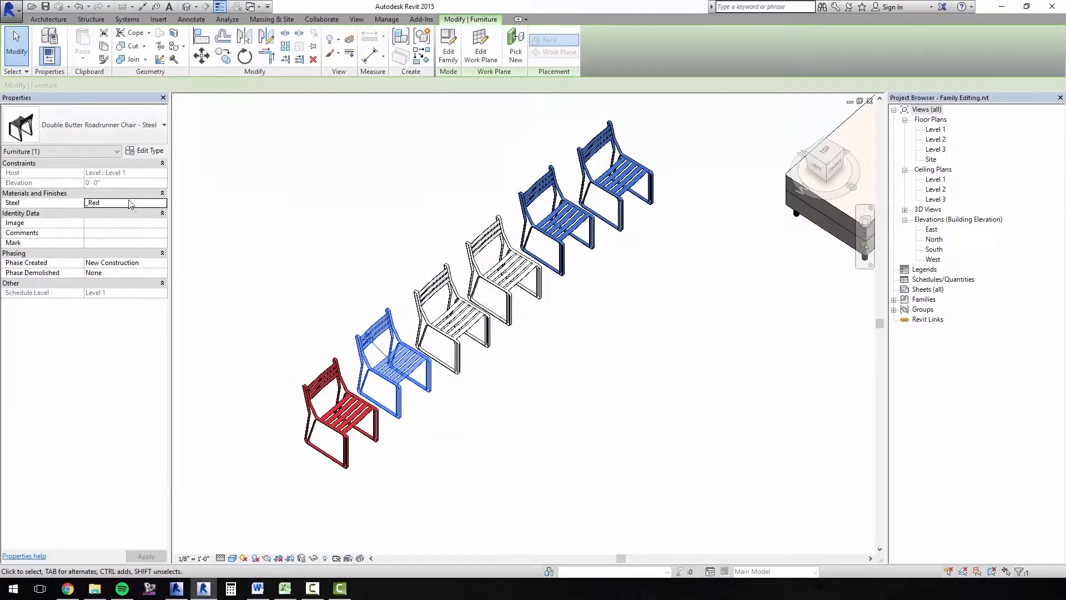
{"action": "left_click", "coordinate": [314, 279]}
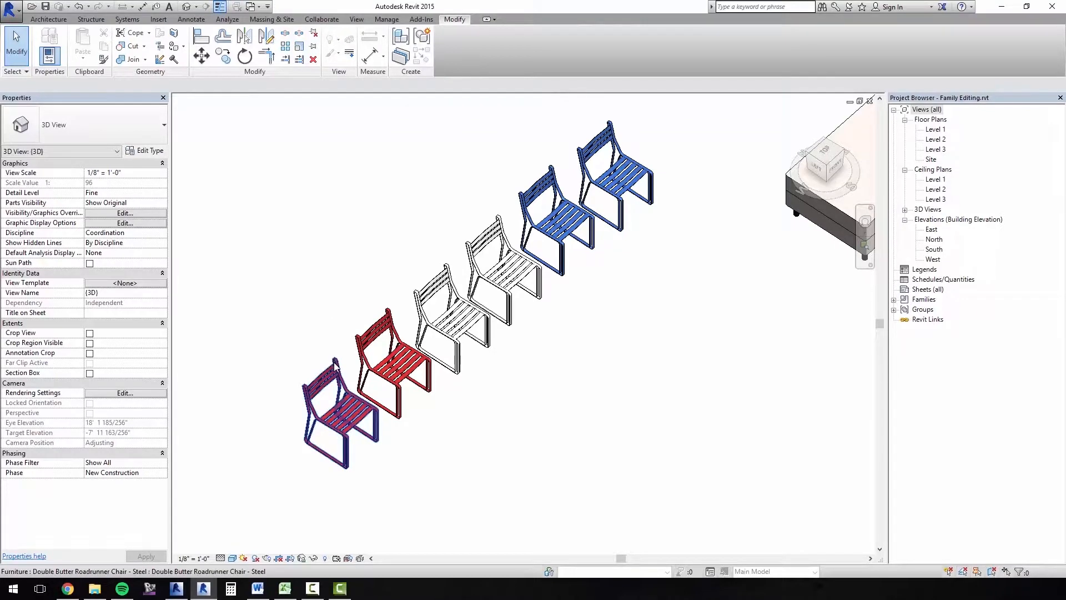
Step: Select all instances of the steel Roadrunner chair in the entire project and assign the _Red material to their Steel property
{"action": "left_click", "coordinate": [312, 392]}
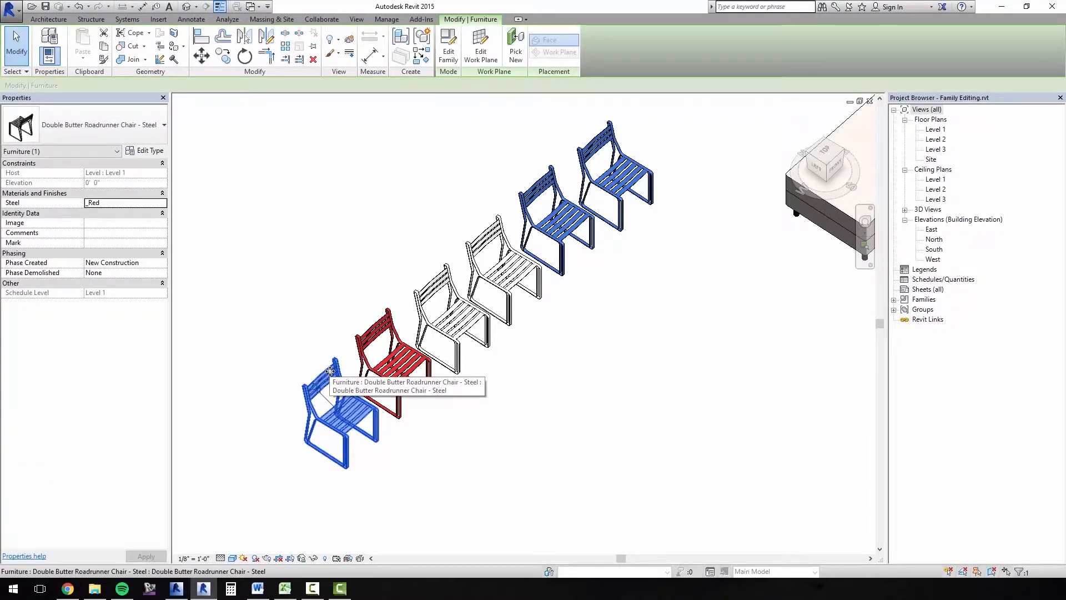
{"action": "right_click", "coordinate": [331, 367]}
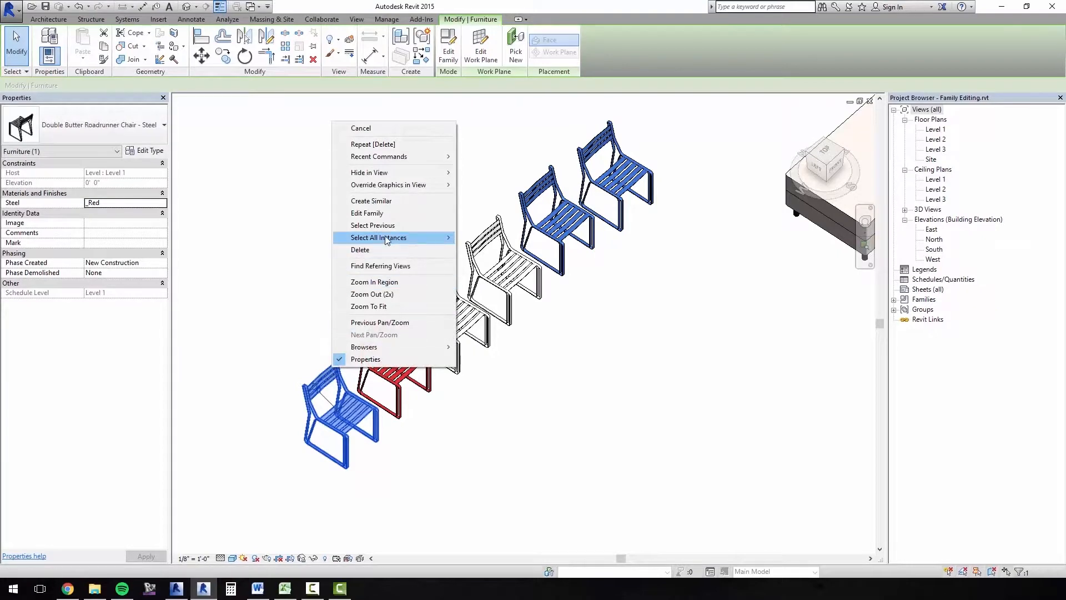
{"action": "mouse_move", "coordinate": [392, 239]}
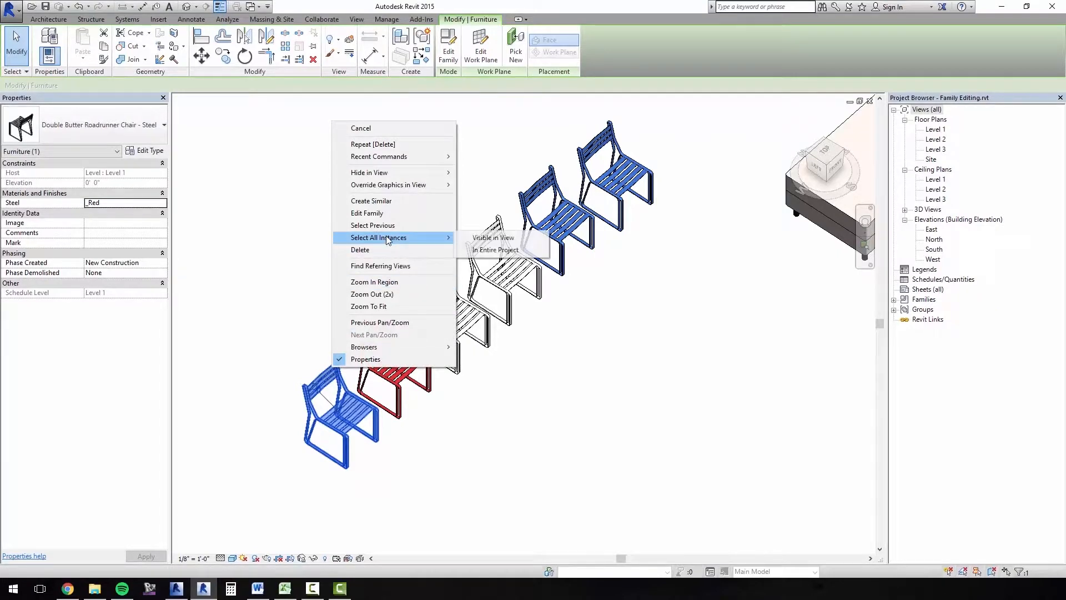
{"action": "left_click", "coordinate": [495, 251]}
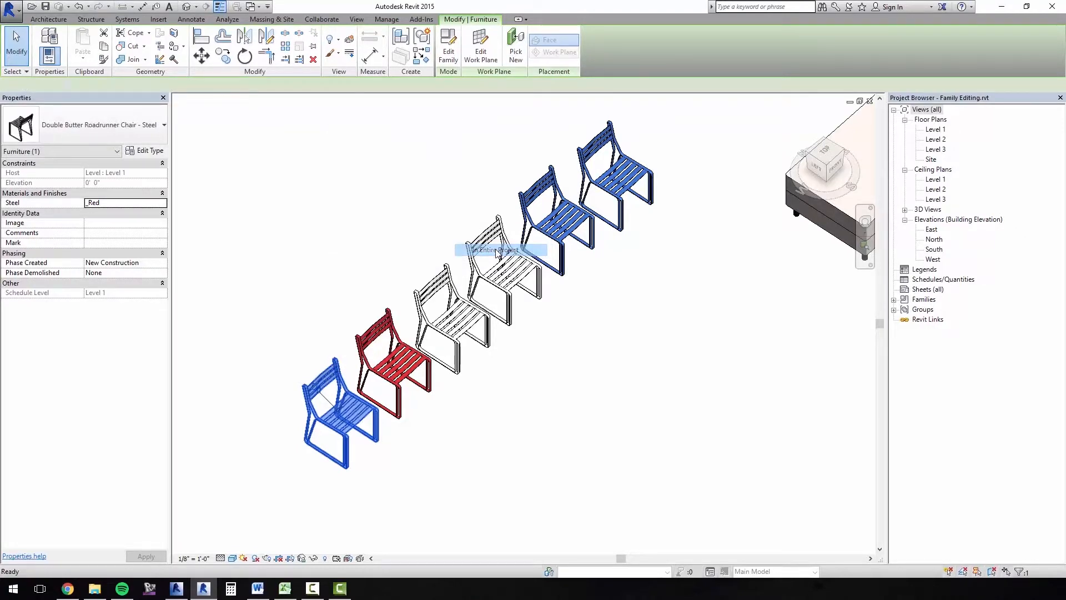
{"action": "left_click", "coordinate": [125, 203]}
{"action": "type", "text": "_Red"}
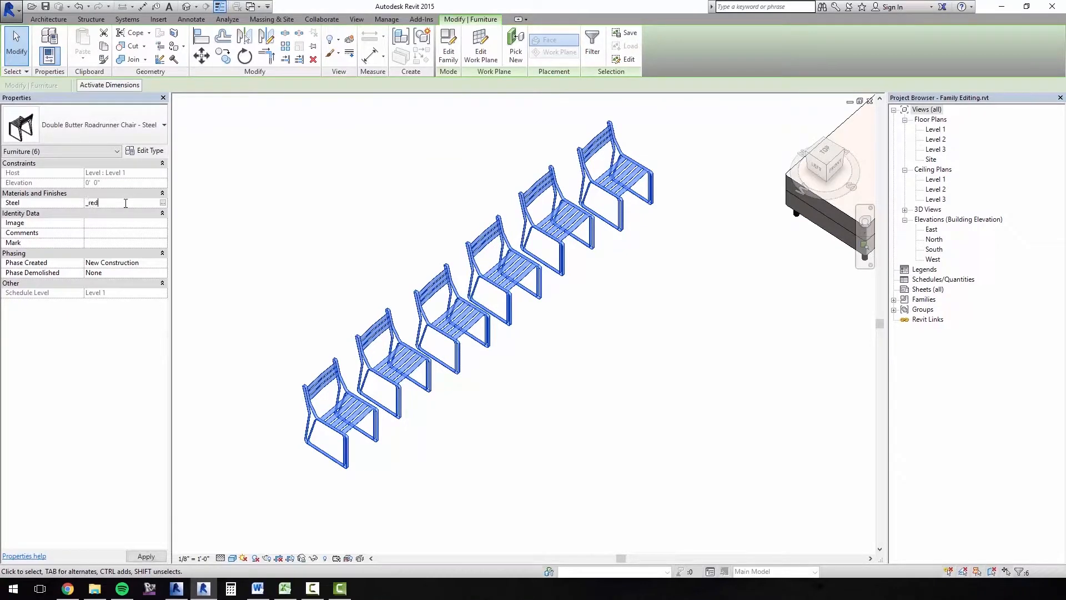
{"action": "left_click", "coordinate": [572, 381]}
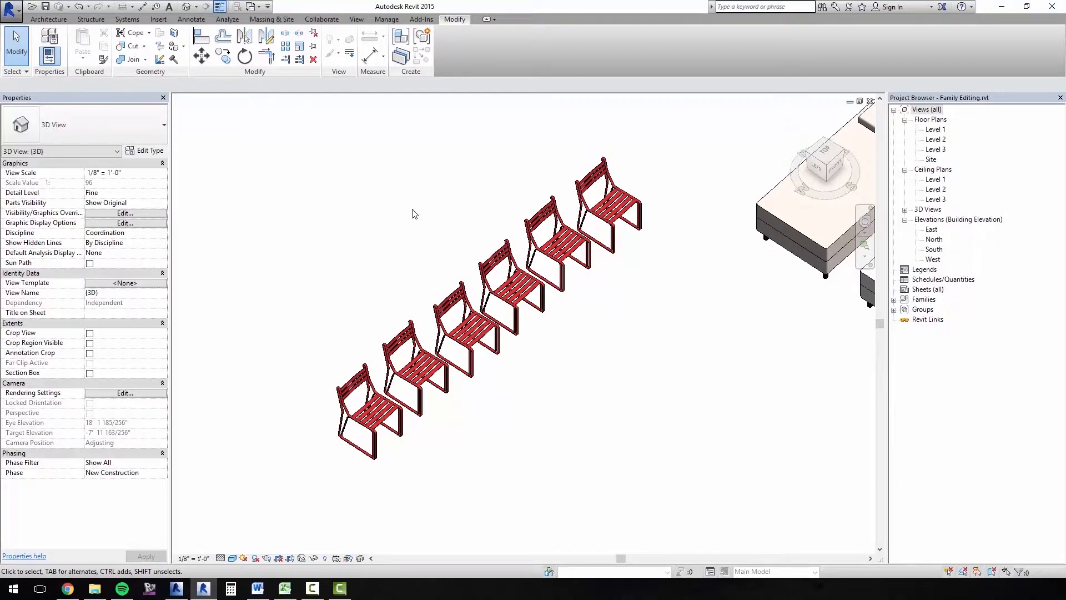
Step: Examine the rearmost chair's type dimensions and identity data alongside its instance Steel material, leaving nothing selected
{"action": "left_click", "coordinate": [594, 169]}
{"action": "middle_click_drag", "start_coordinate": [643, 155], "coordinate": [537, 169]}
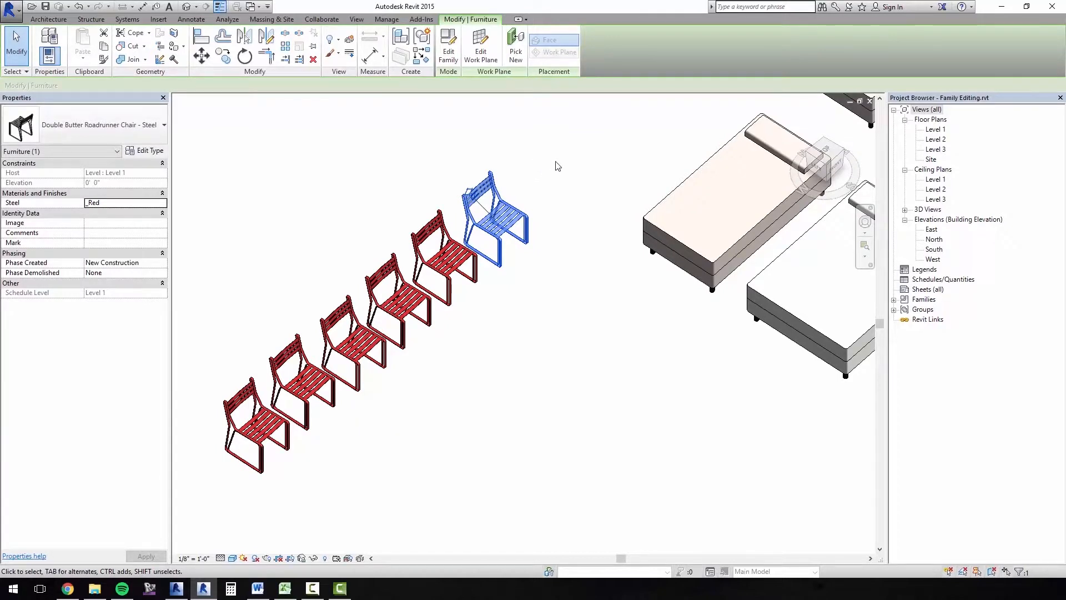
{"action": "left_click", "coordinate": [155, 151]}
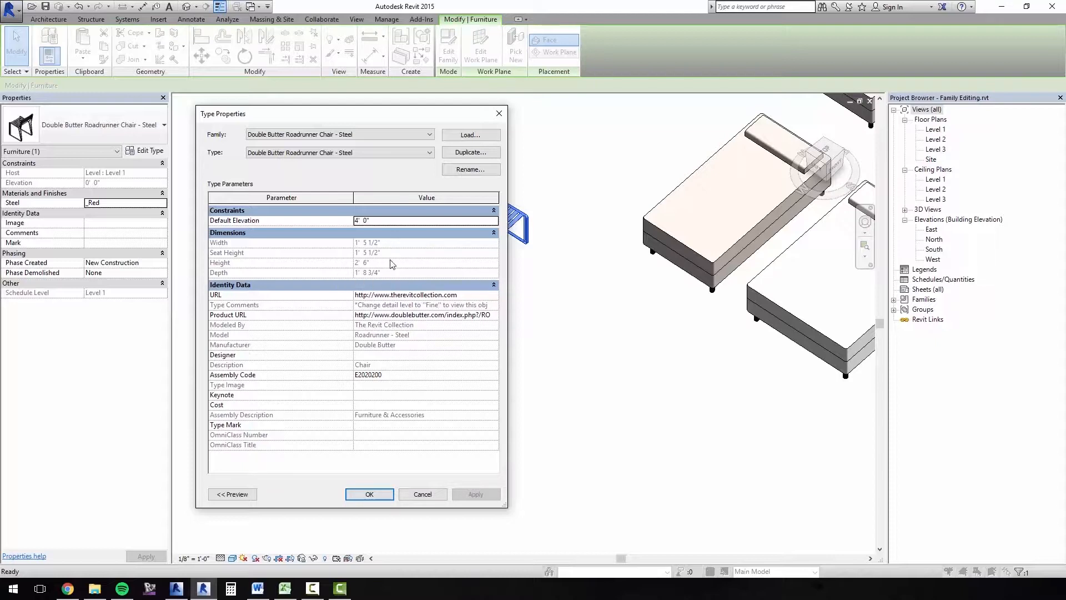
{"action": "left_click_drag", "start_coordinate": [388, 118], "coordinate": [738, 113]}
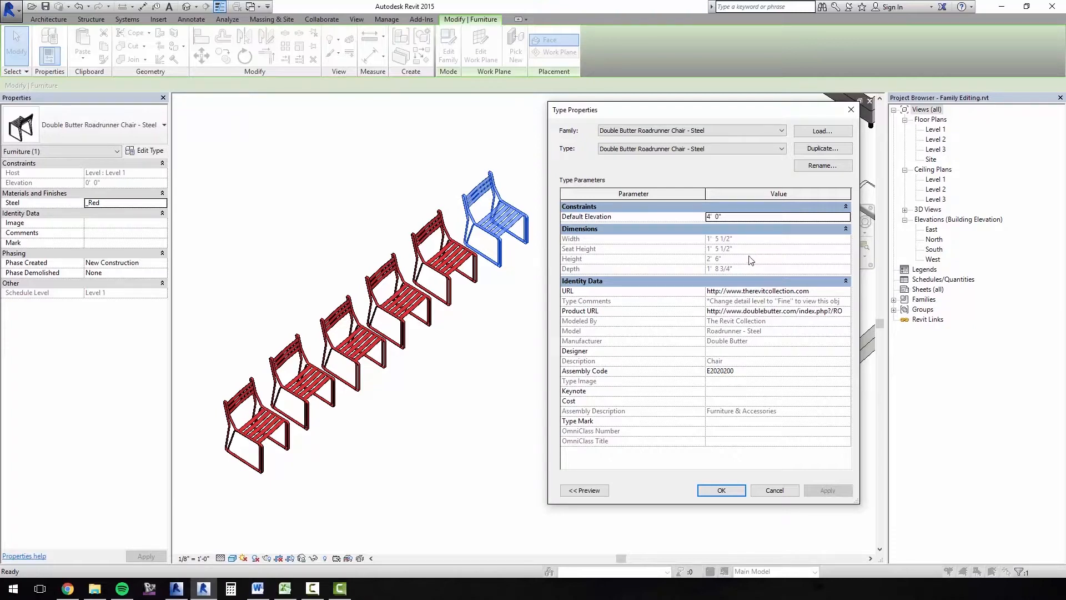
{"action": "left_click", "coordinate": [721, 491]}
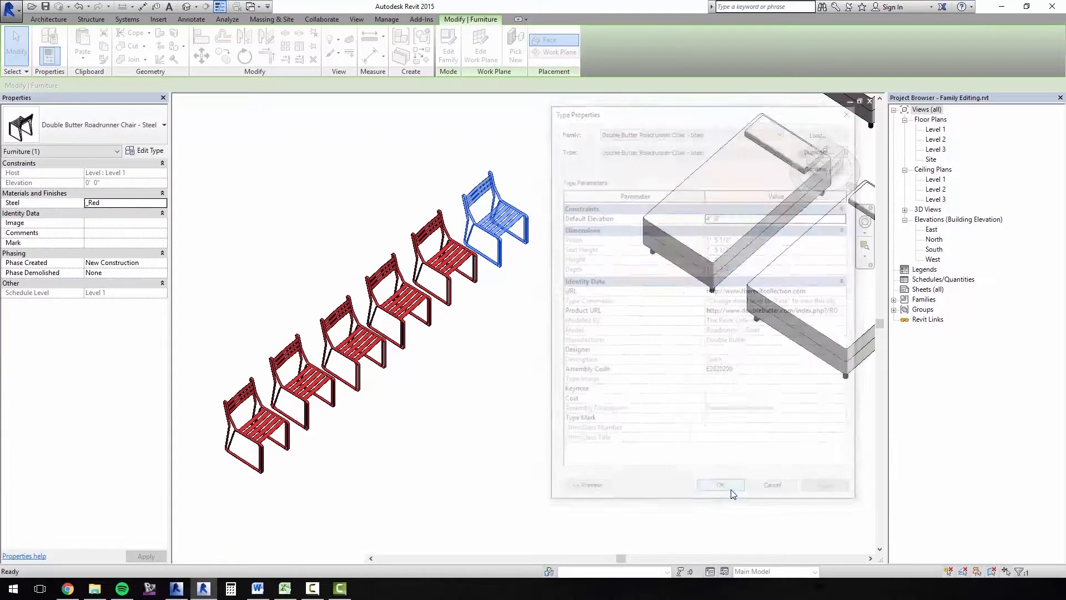
{"action": "left_click", "coordinate": [546, 317]}
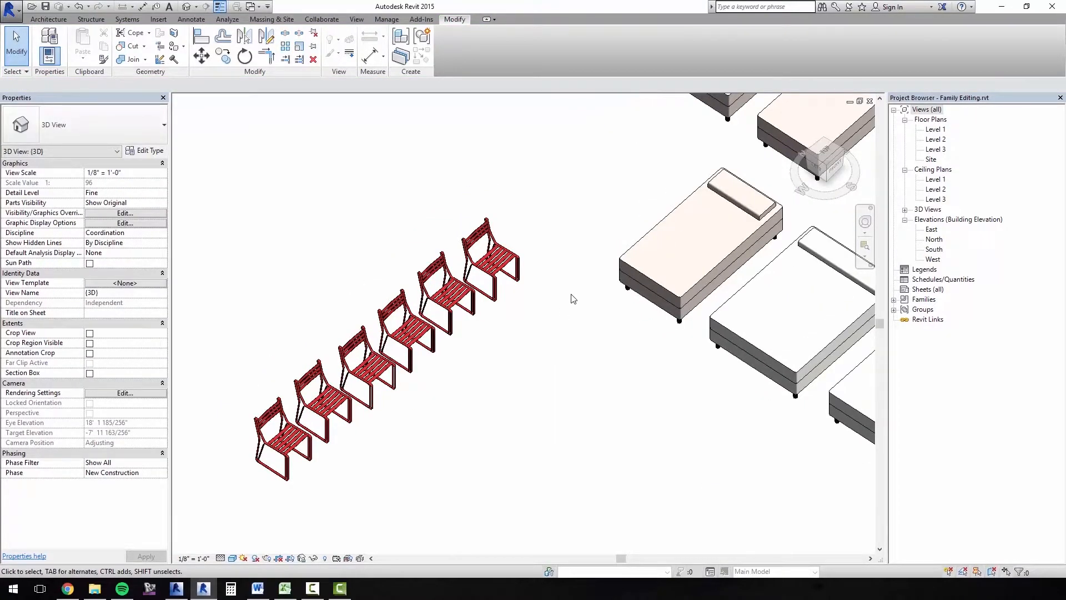
{"action": "left_click", "coordinate": [518, 263]}
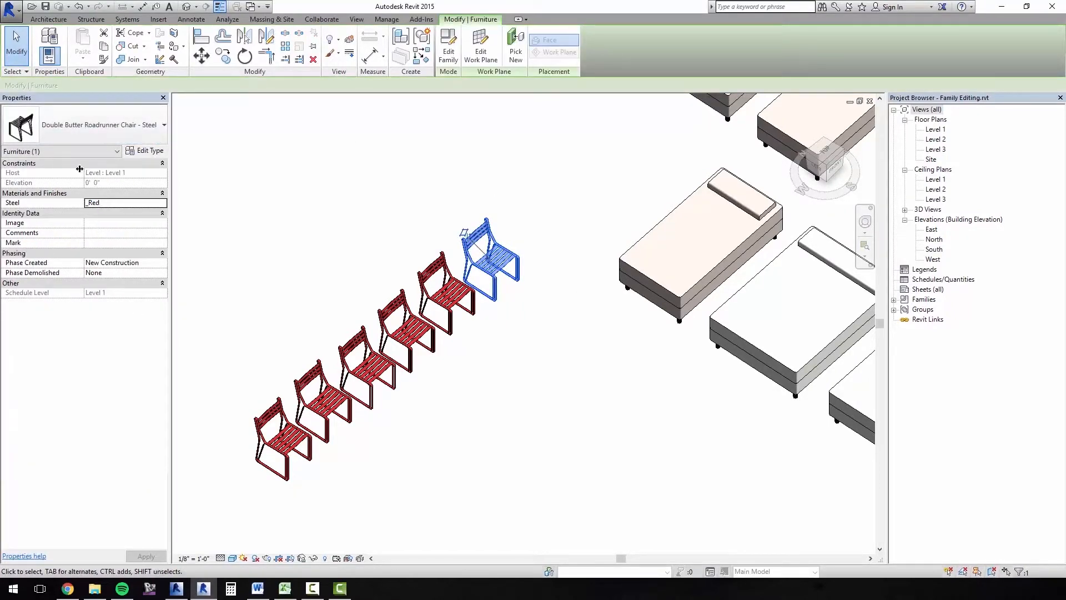
{"action": "left_click", "coordinate": [154, 150]}
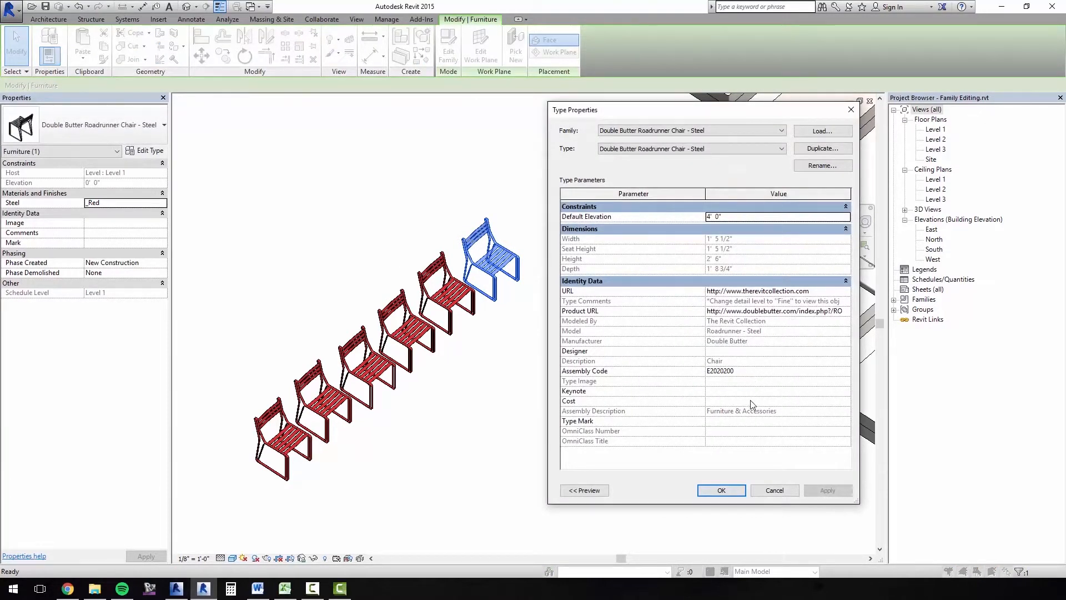
{"action": "left_click", "coordinate": [775, 491]}
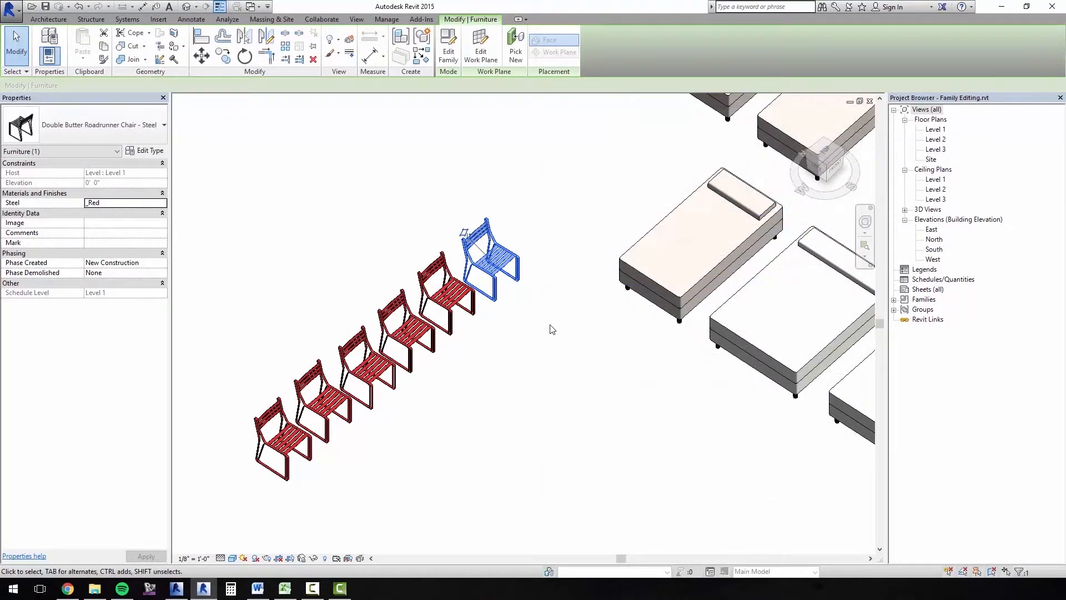
{"action": "left_click", "coordinate": [555, 299]}
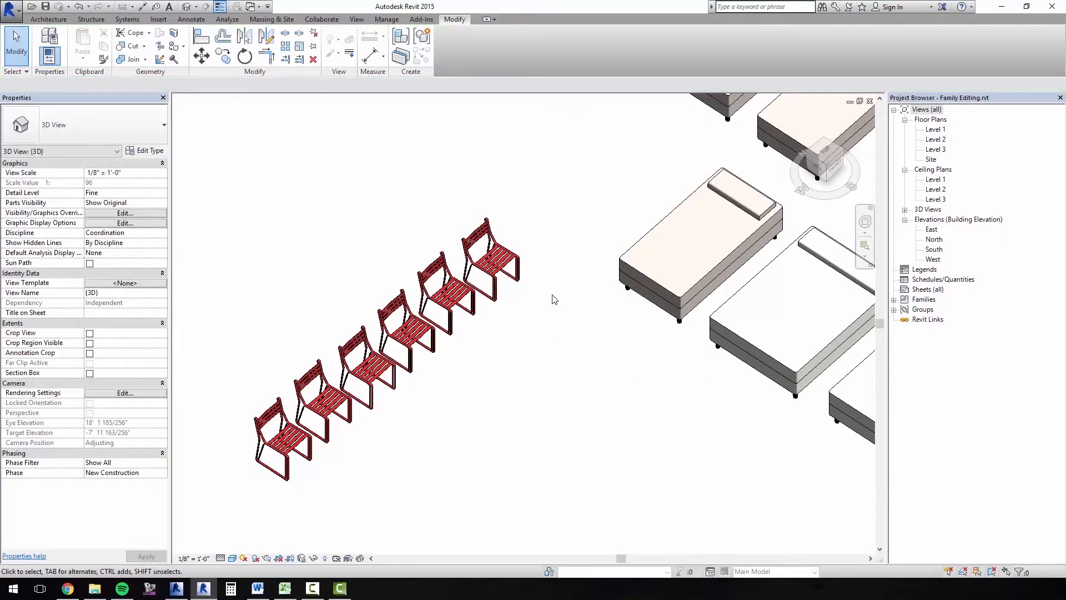